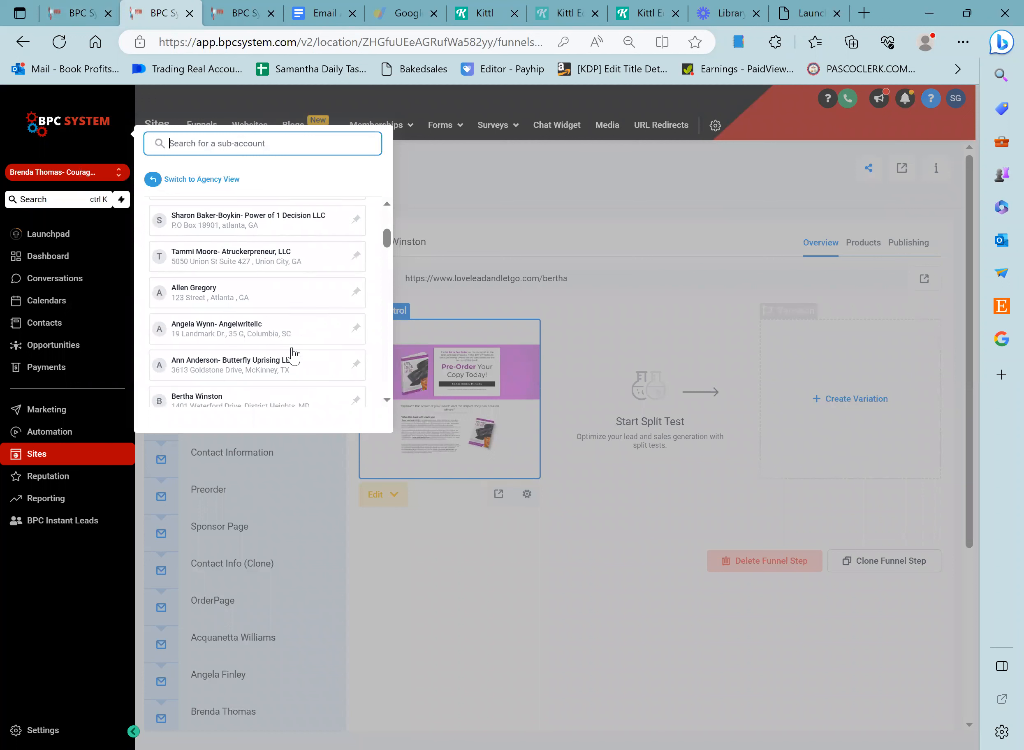
- Switch to the Book Profits Club - Services sub-account
{"action": "scroll", "coordinate": [251, 349], "scroll_direction": "down", "scroll_amount": 3}
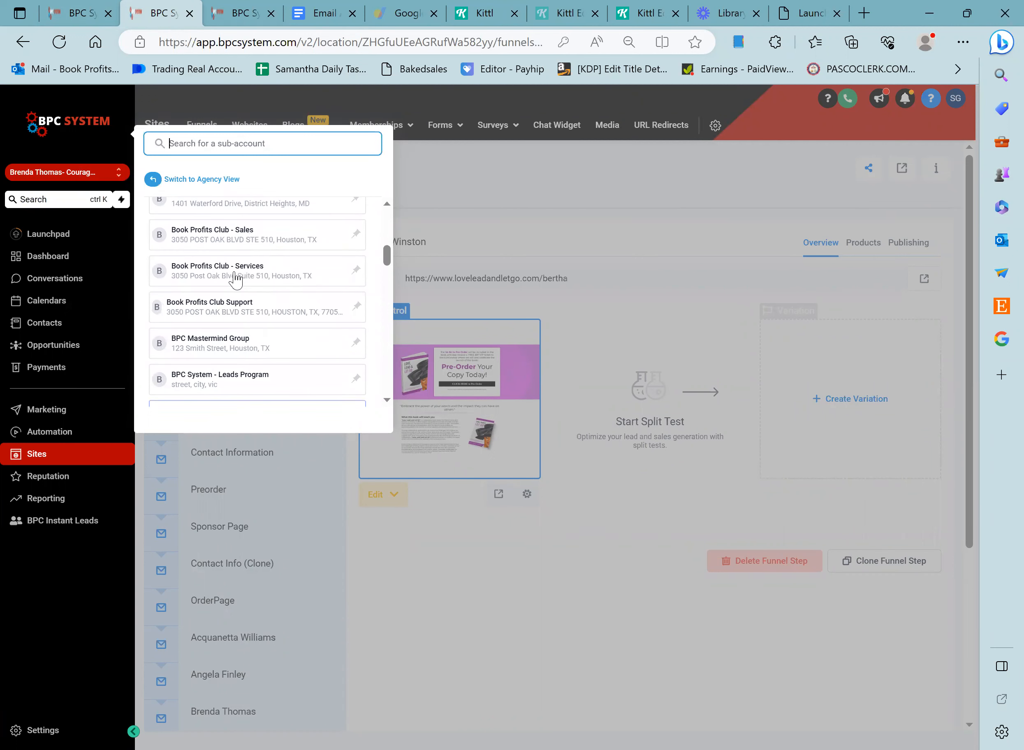
{"action": "left_click", "coordinate": [235, 276]}
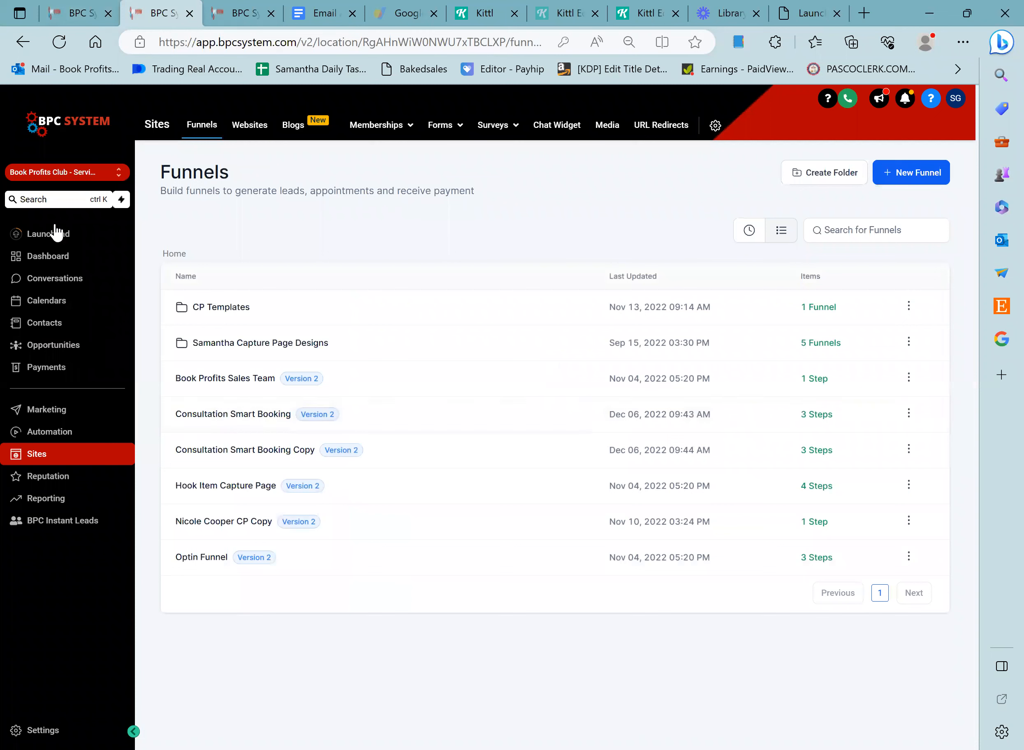
- Open the payment integrations and look over the available gateways, including NMI, Authorize.net, Stripe and PayPal
{"action": "left_click", "coordinate": [71, 368]}
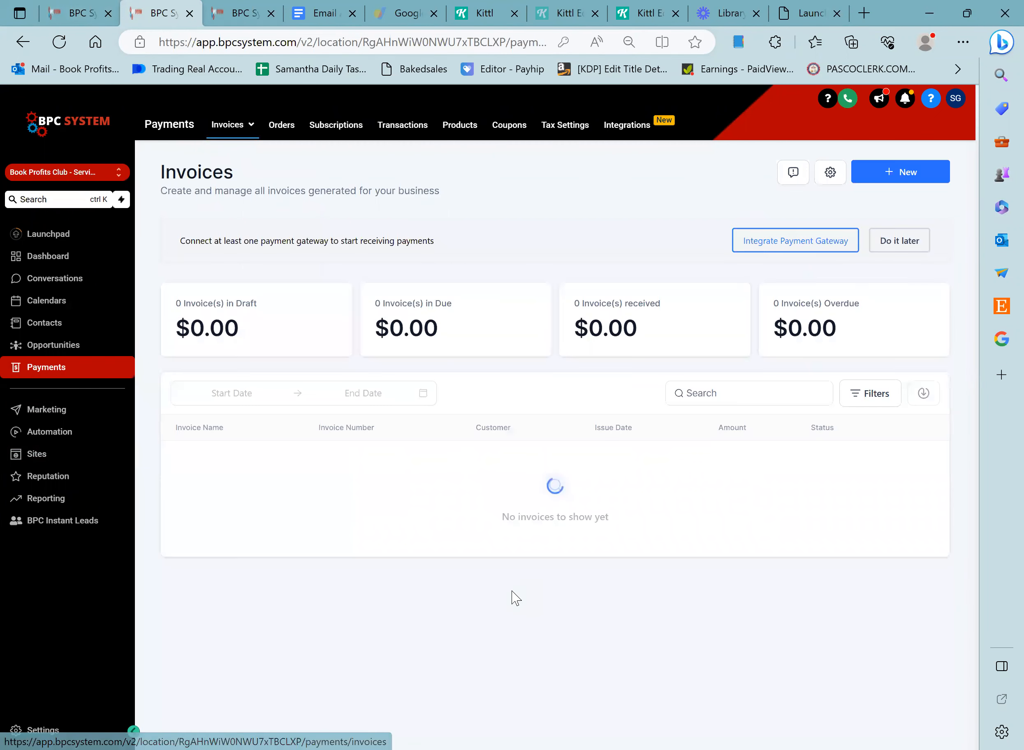
{"action": "left_click", "coordinate": [617, 133]}
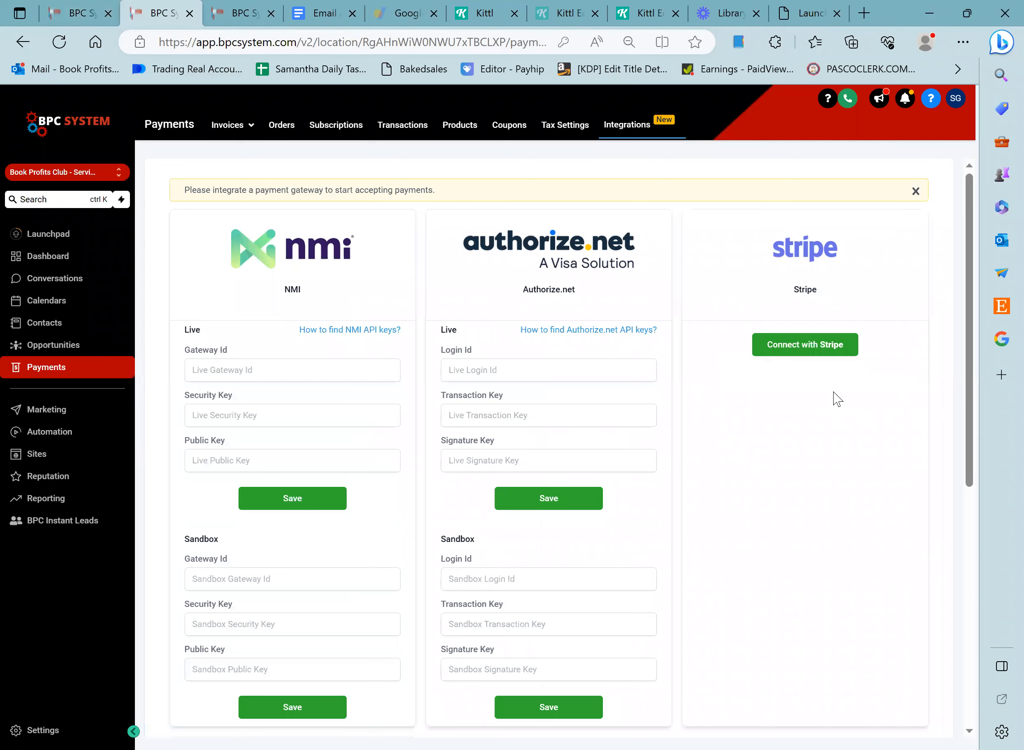
{"action": "scroll", "coordinate": [506, 602], "scroll_direction": "down", "scroll_amount": 5}
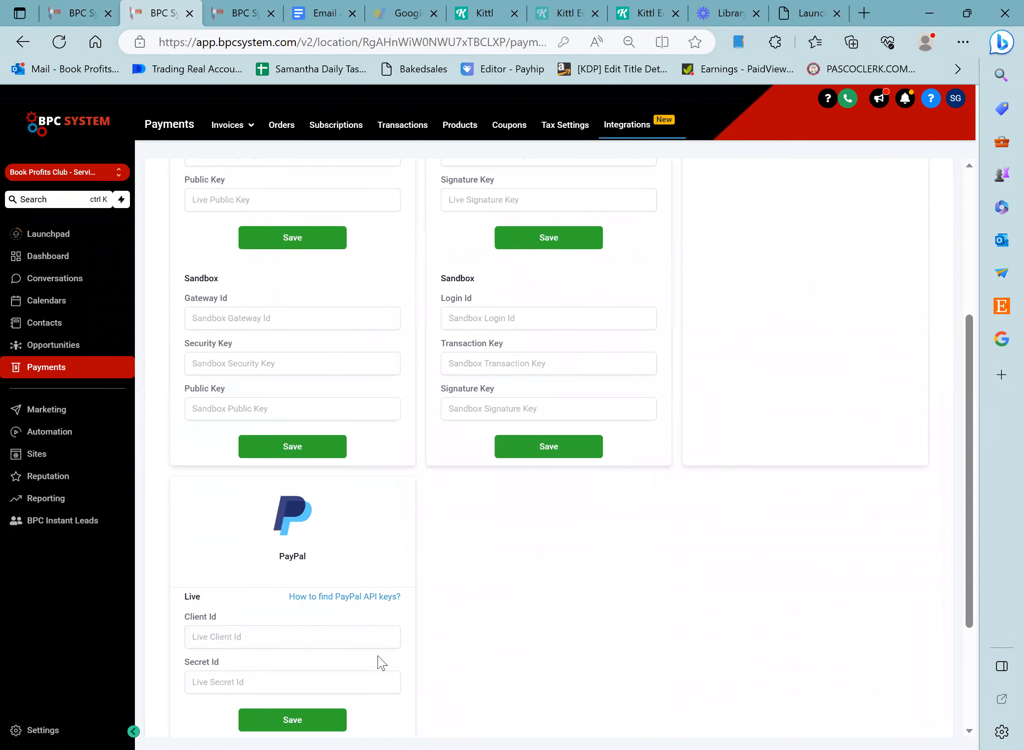
{"action": "scroll", "coordinate": [402, 664], "scroll_direction": "up", "scroll_amount": 5}
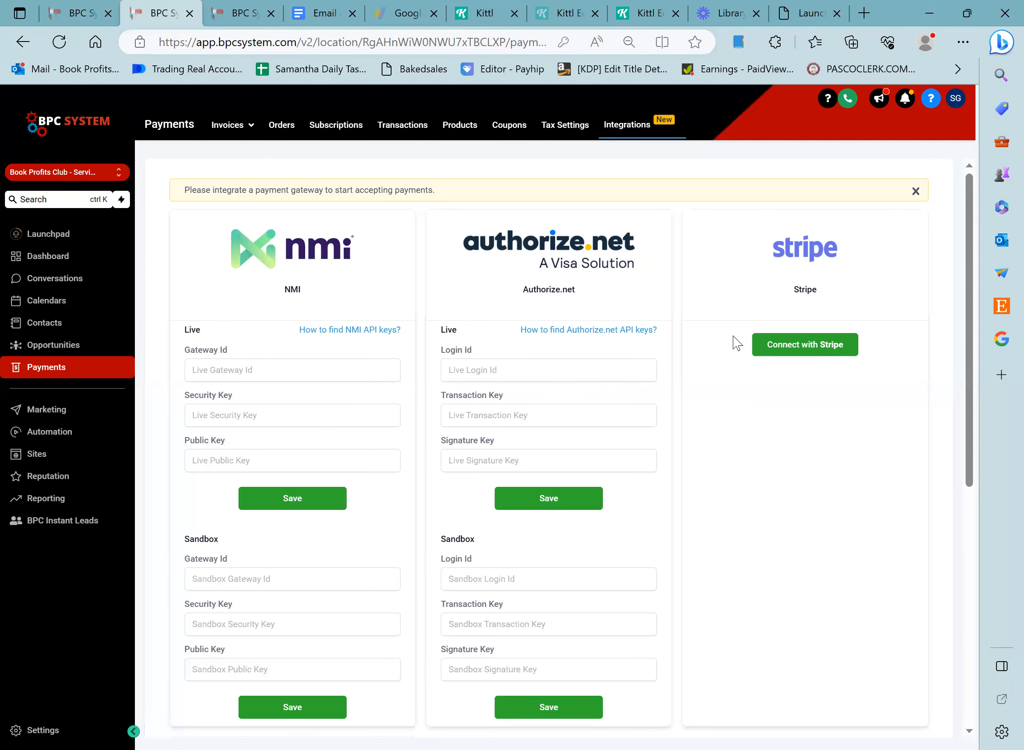
{"action": "scroll", "coordinate": [651, 279], "scroll_direction": "down", "scroll_amount": 5}
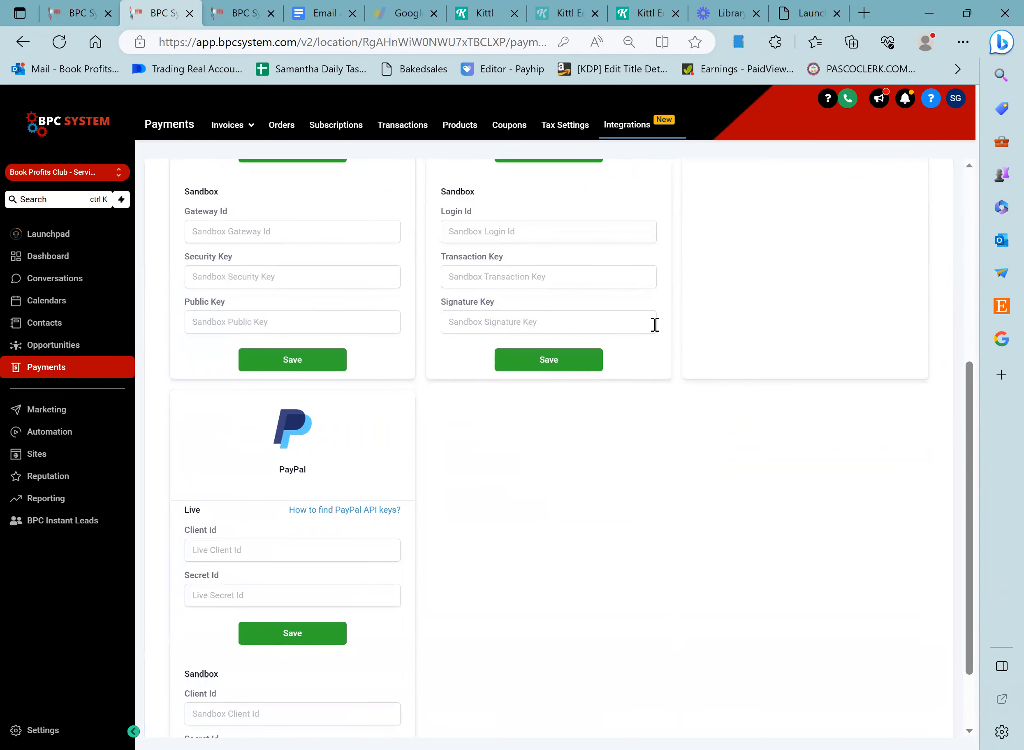
{"action": "scroll", "coordinate": [655, 328], "scroll_direction": "up", "scroll_amount": 5}
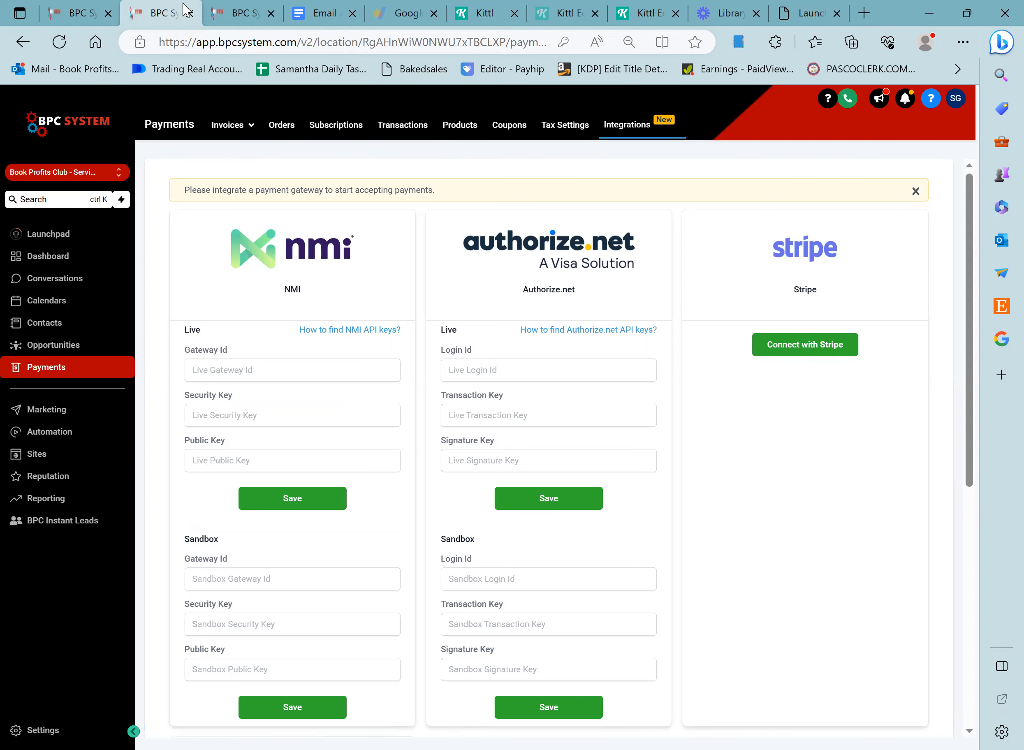
- Start a new one-time invoice from the list of all invoices and look over its layout
{"action": "left_click", "coordinate": [231, 125]}
{"action": "left_click", "coordinate": [189, 152]}
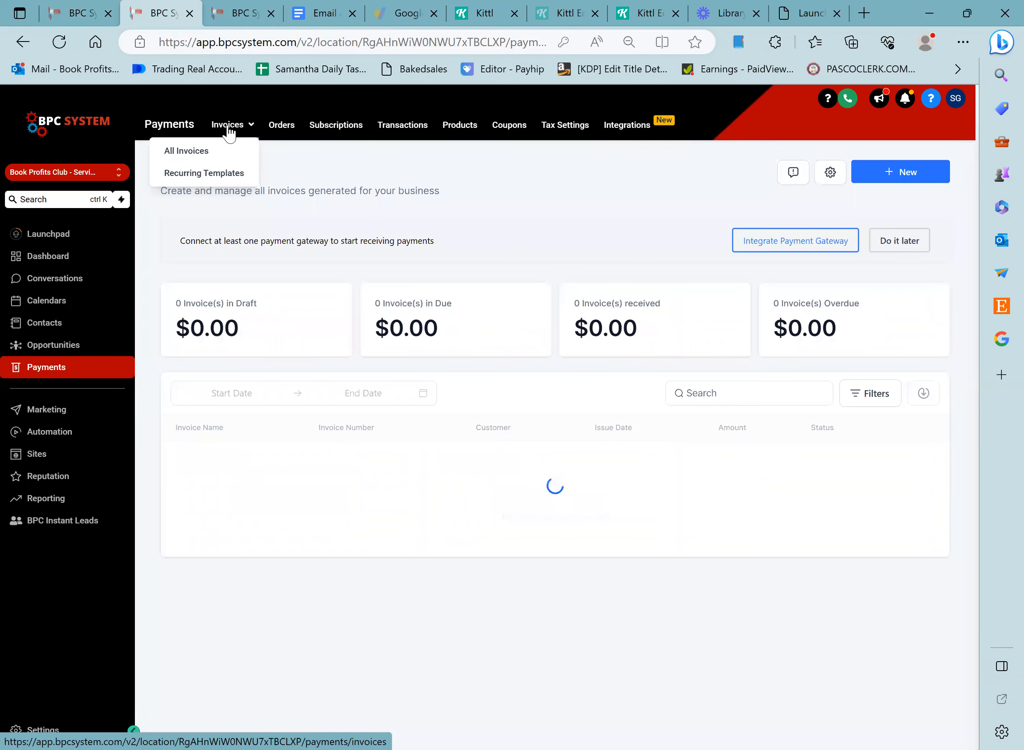
{"action": "left_click", "coordinate": [876, 178]}
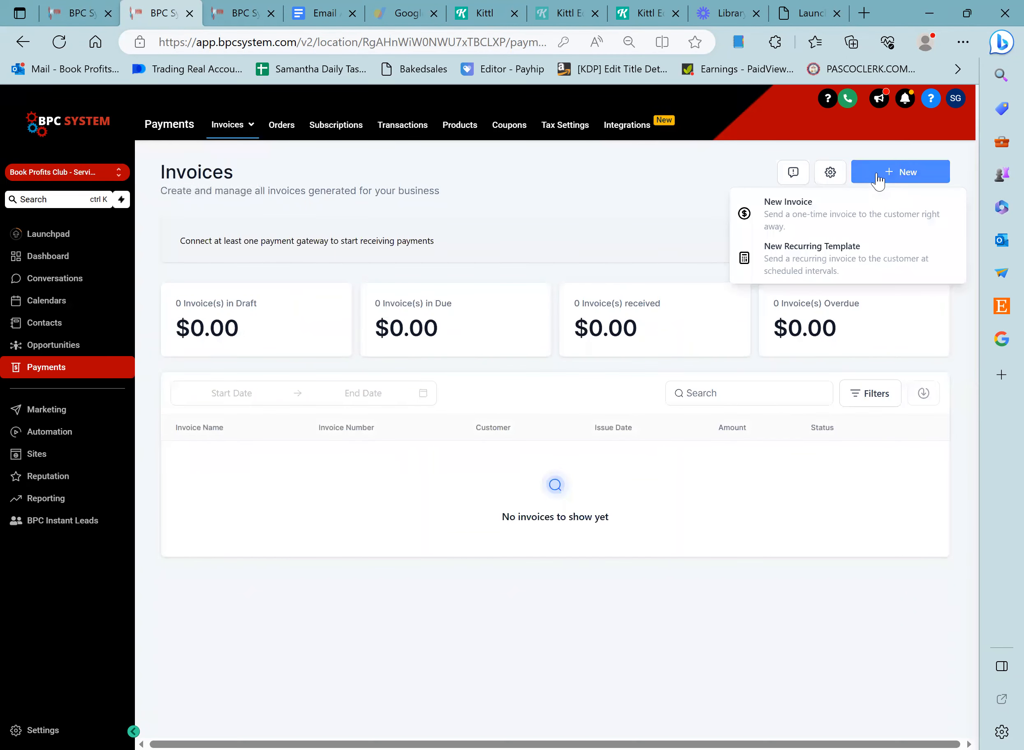
{"action": "left_click", "coordinate": [818, 225]}
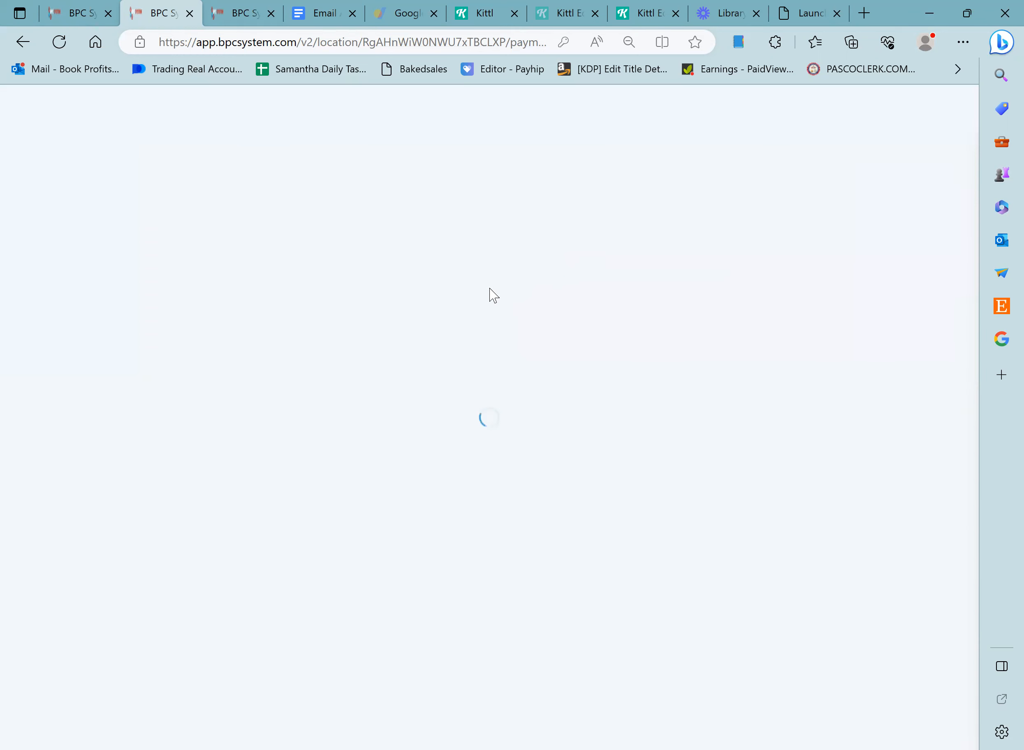
{"action": "scroll", "coordinate": [527, 316], "scroll_direction": "down", "scroll_amount": 1}
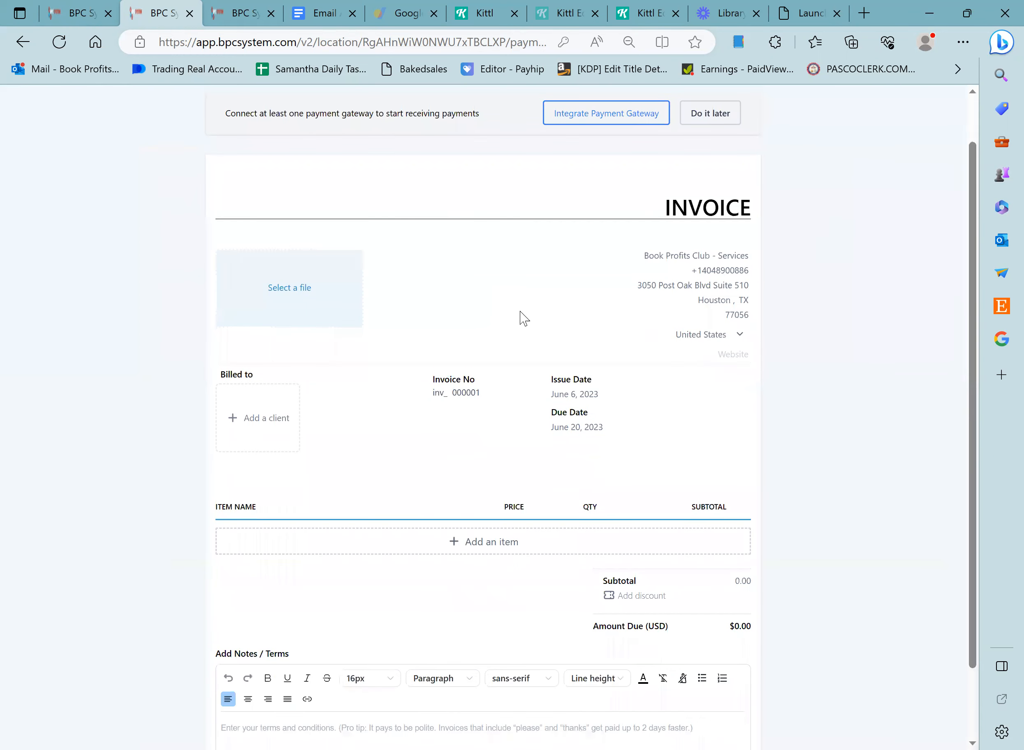
{"action": "scroll", "coordinate": [481, 337], "scroll_direction": "up", "scroll_amount": 1}
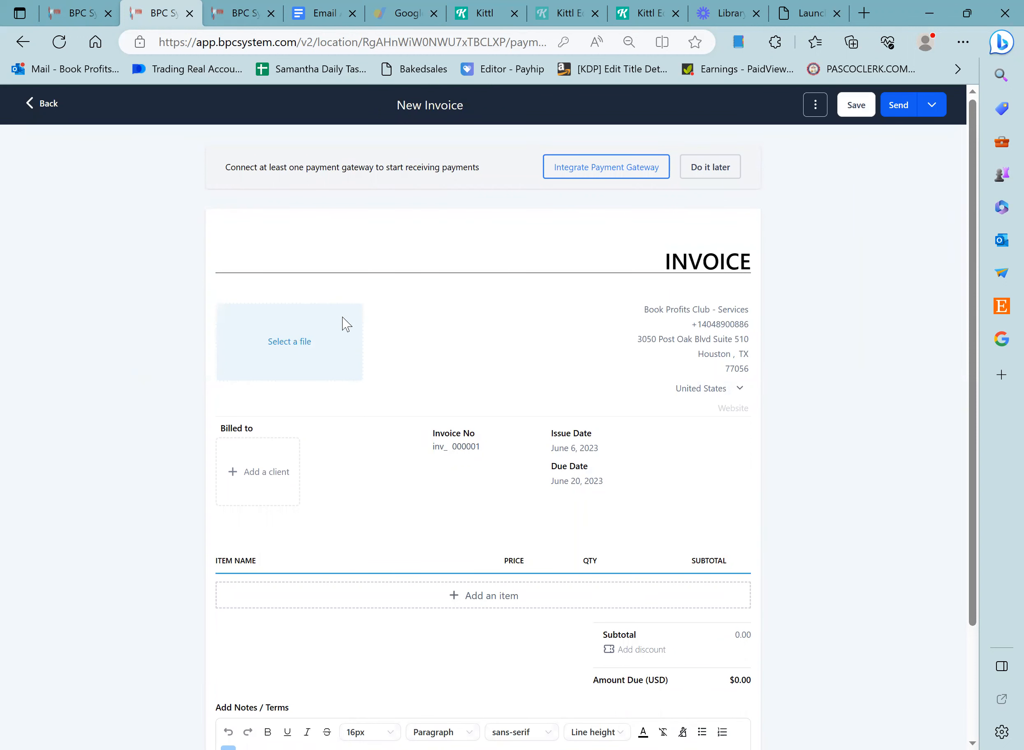
- Browse the client list and bill the invoice to its first contact
{"action": "scroll", "coordinate": [299, 351], "scroll_direction": "down", "scroll_amount": 3}
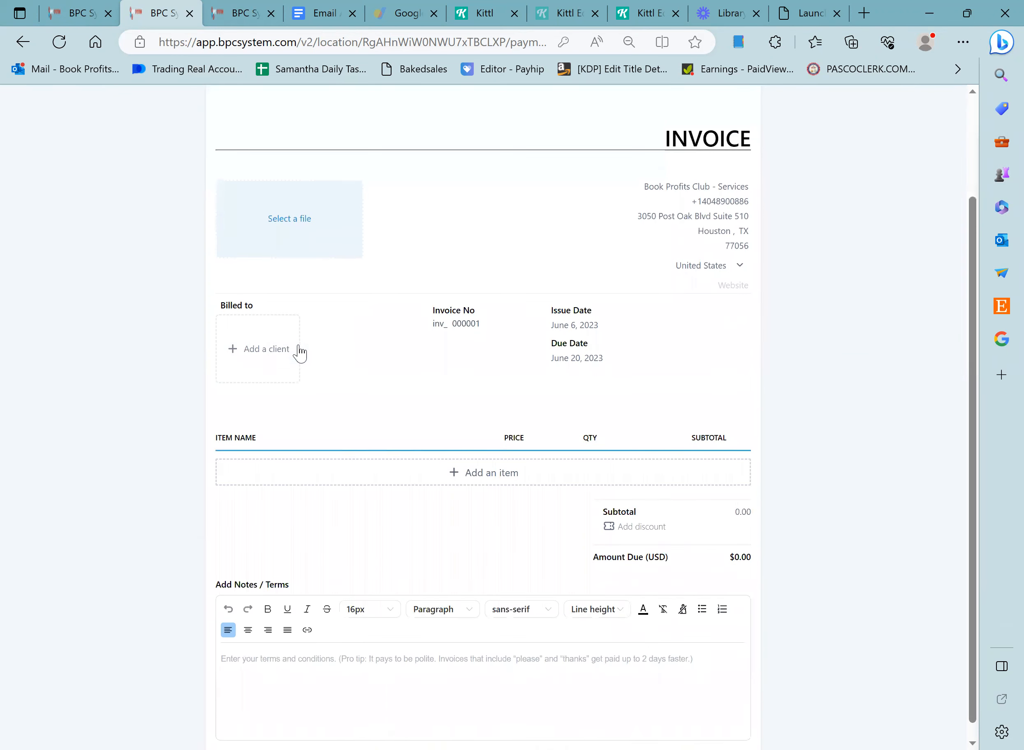
{"action": "left_click", "coordinate": [258, 340]}
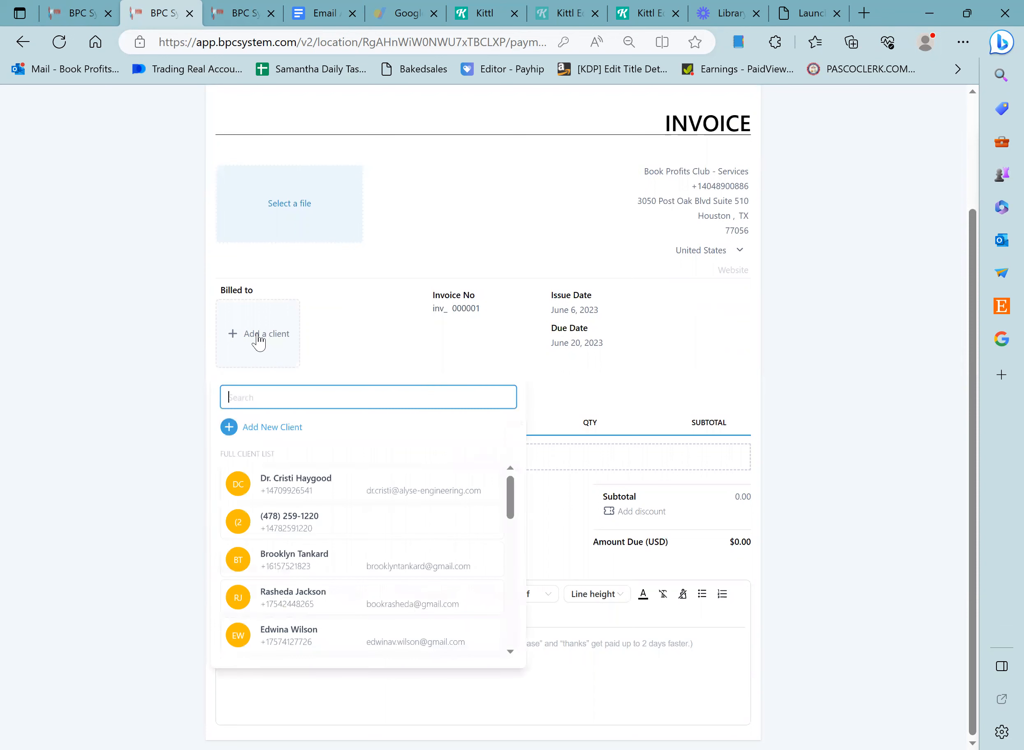
{"action": "scroll", "coordinate": [318, 489], "scroll_direction": "down", "scroll_amount": 3}
{"action": "scroll", "coordinate": [318, 488], "scroll_direction": "down", "scroll_amount": 3}
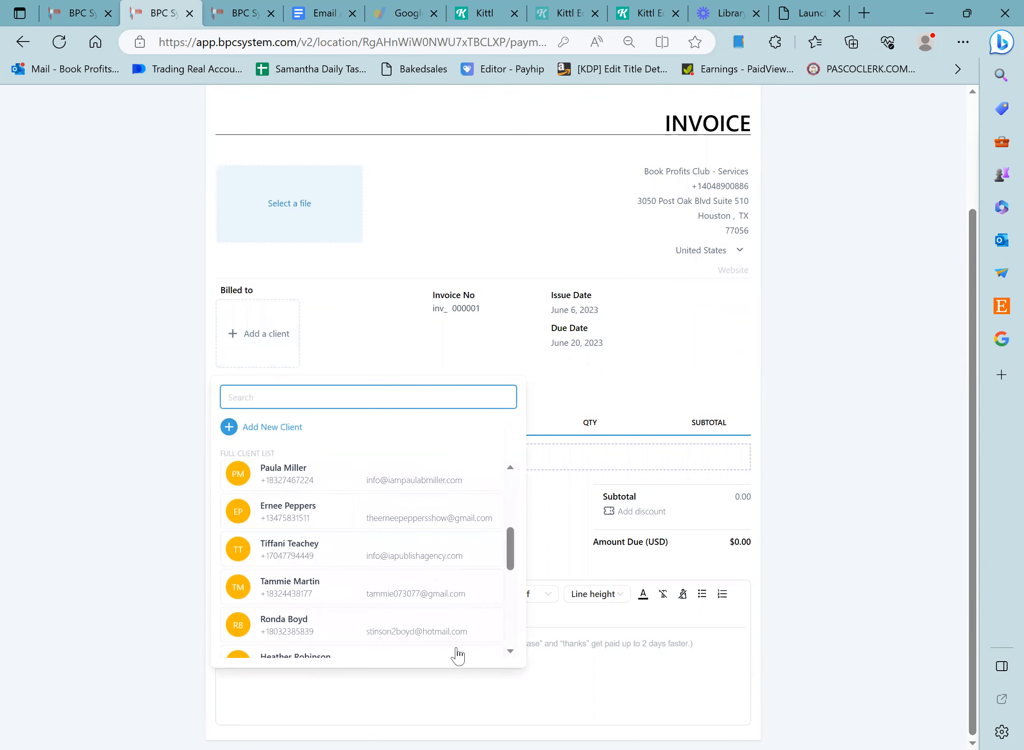
{"action": "scroll", "coordinate": [459, 655], "scroll_direction": "up", "scroll_amount": 6}
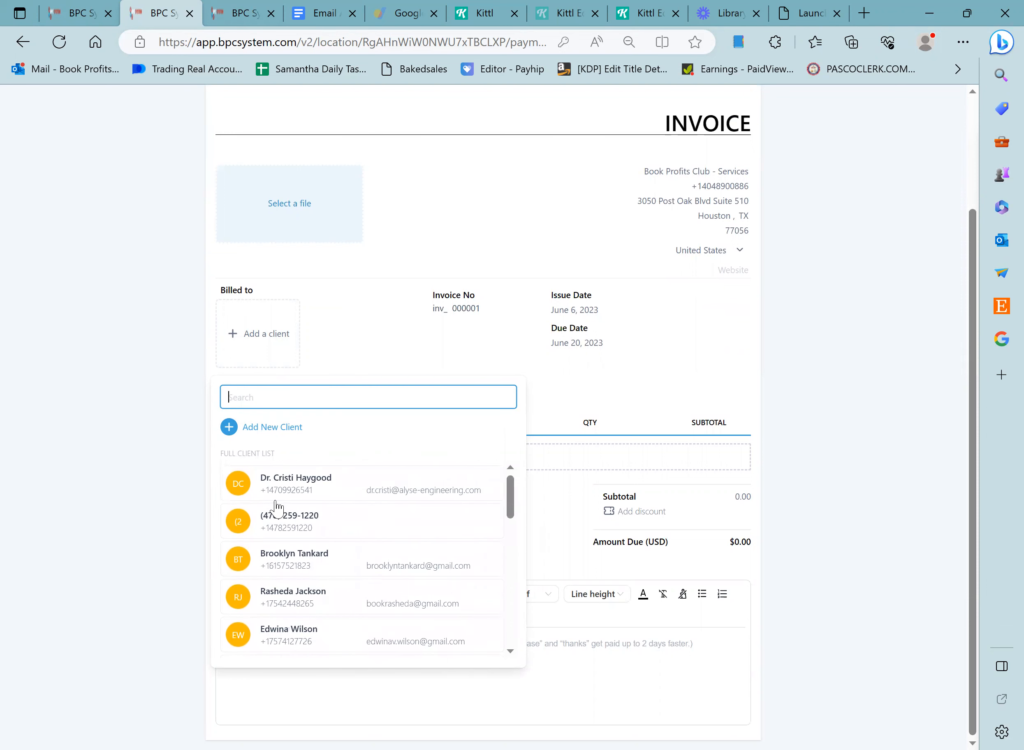
{"action": "left_click", "coordinate": [281, 485]}
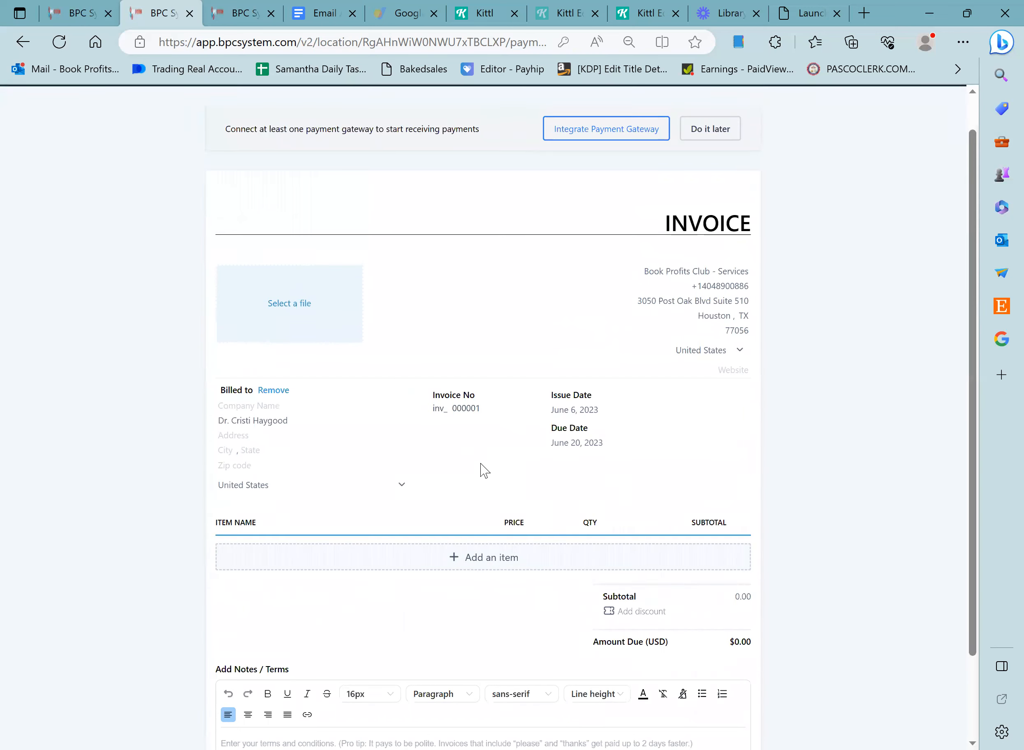
- Try to pick an existing product as an invoice item, and return to the invoices list
{"action": "scroll", "coordinate": [480, 469], "scroll_direction": "down", "scroll_amount": 3}
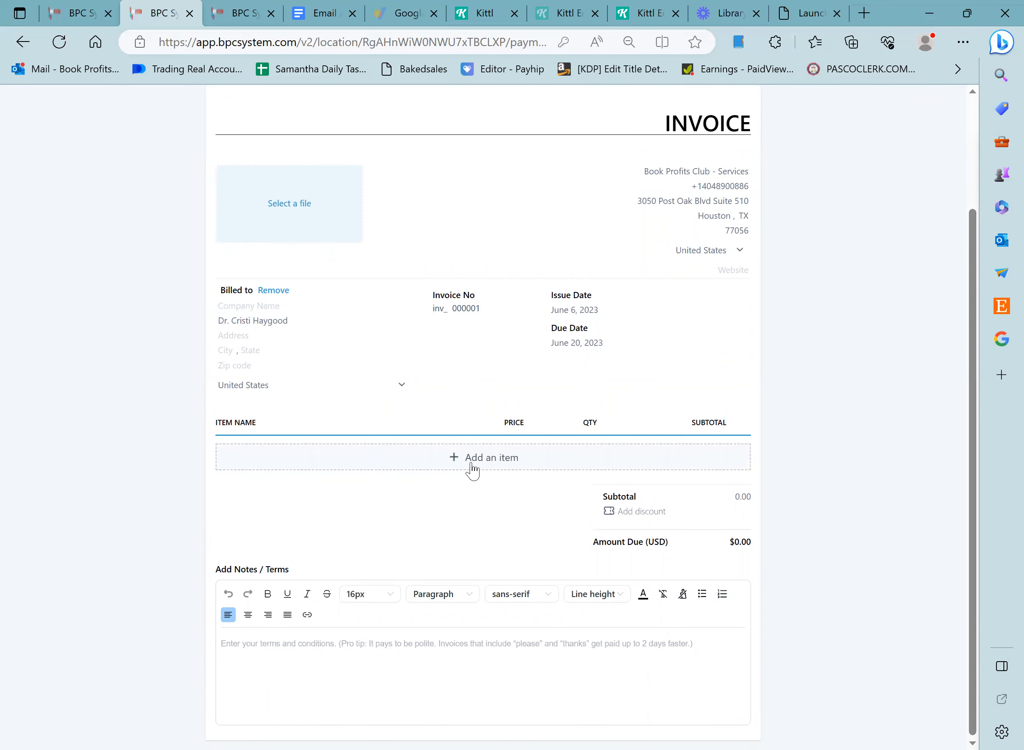
{"action": "left_click", "coordinate": [457, 458]}
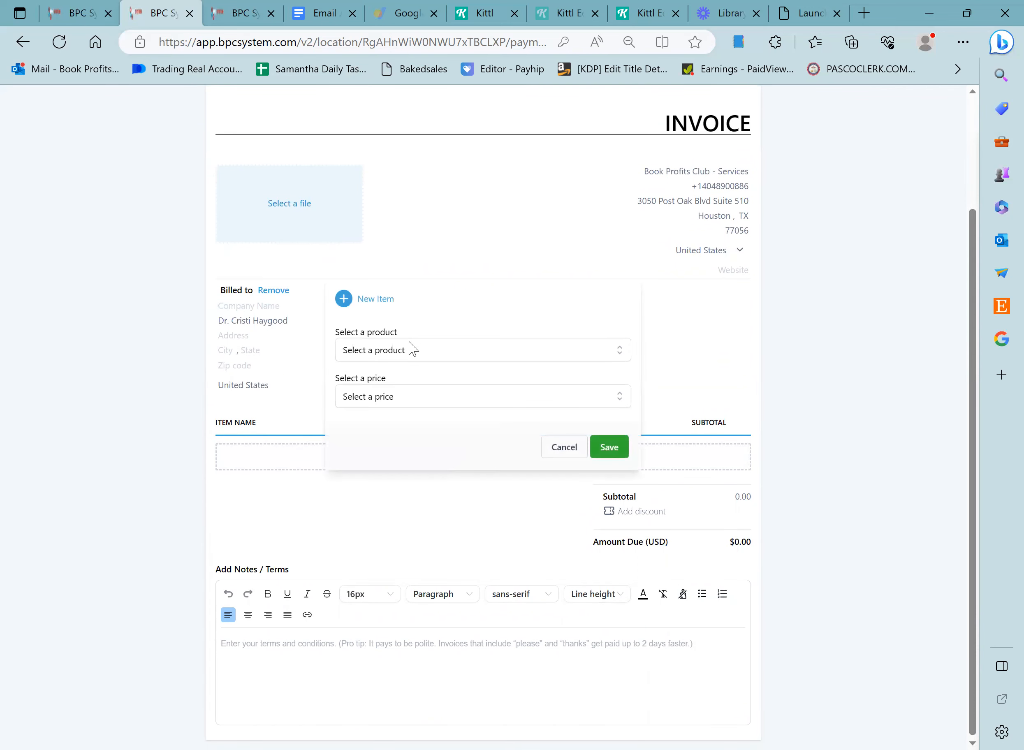
{"action": "left_click", "coordinate": [406, 352]}
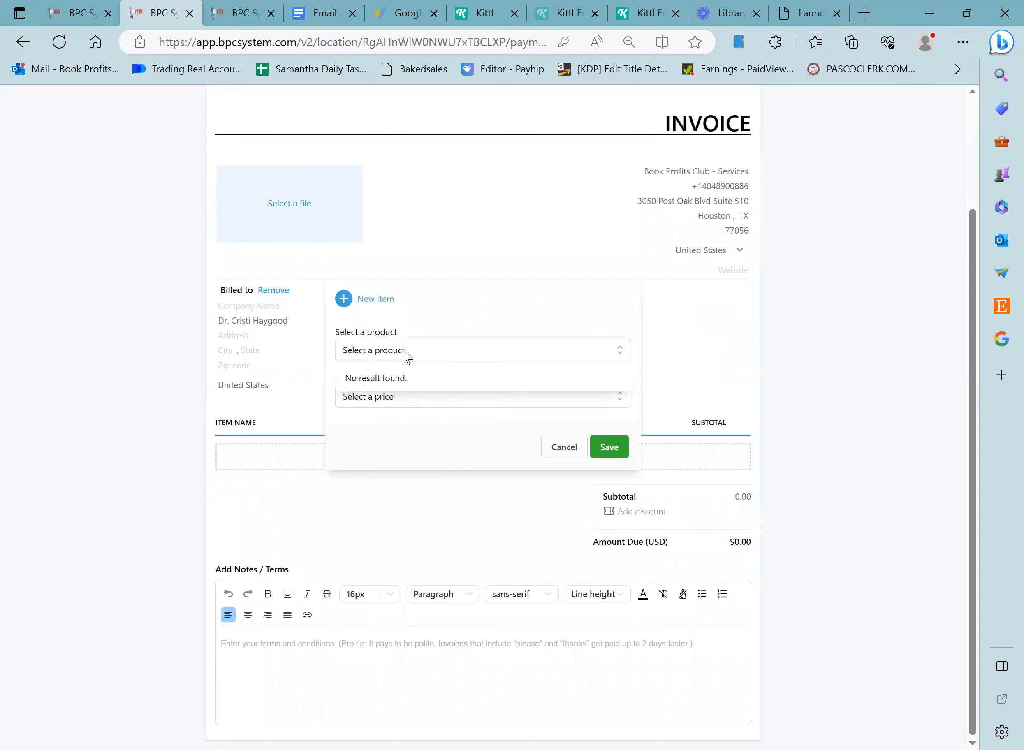
{"action": "left_click", "coordinate": [167, 342]}
{"action": "scroll", "coordinate": [259, 221], "scroll_direction": "up", "scroll_amount": 3}
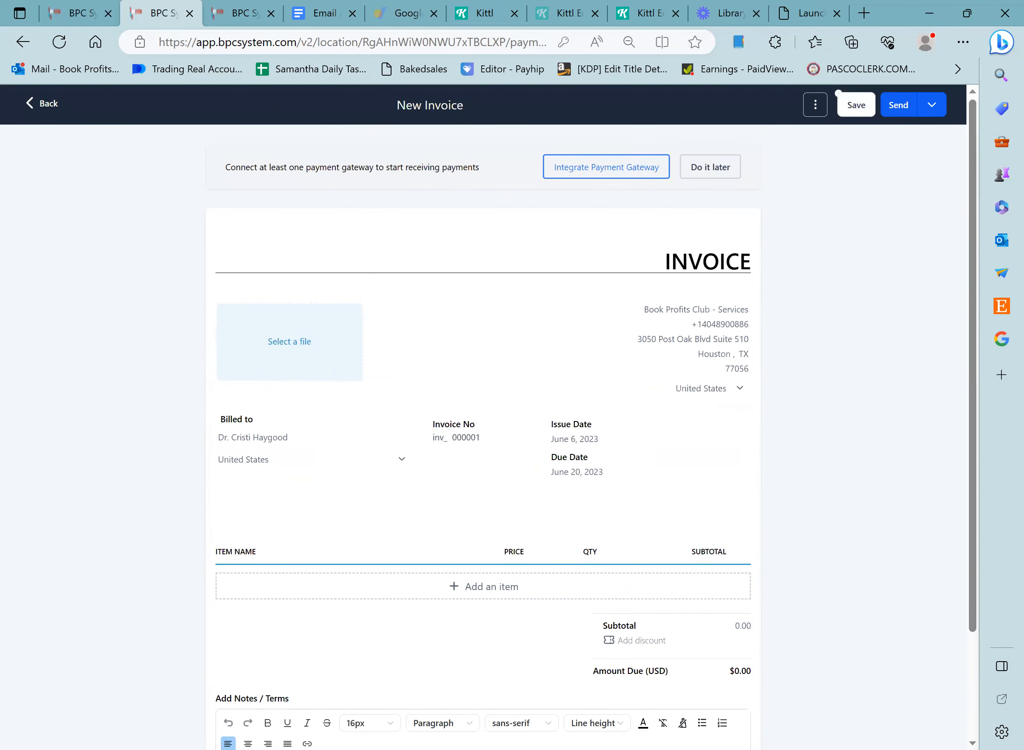
{"action": "left_click", "coordinate": [44, 102]}
{"action": "left_click", "coordinate": [560, 131]}
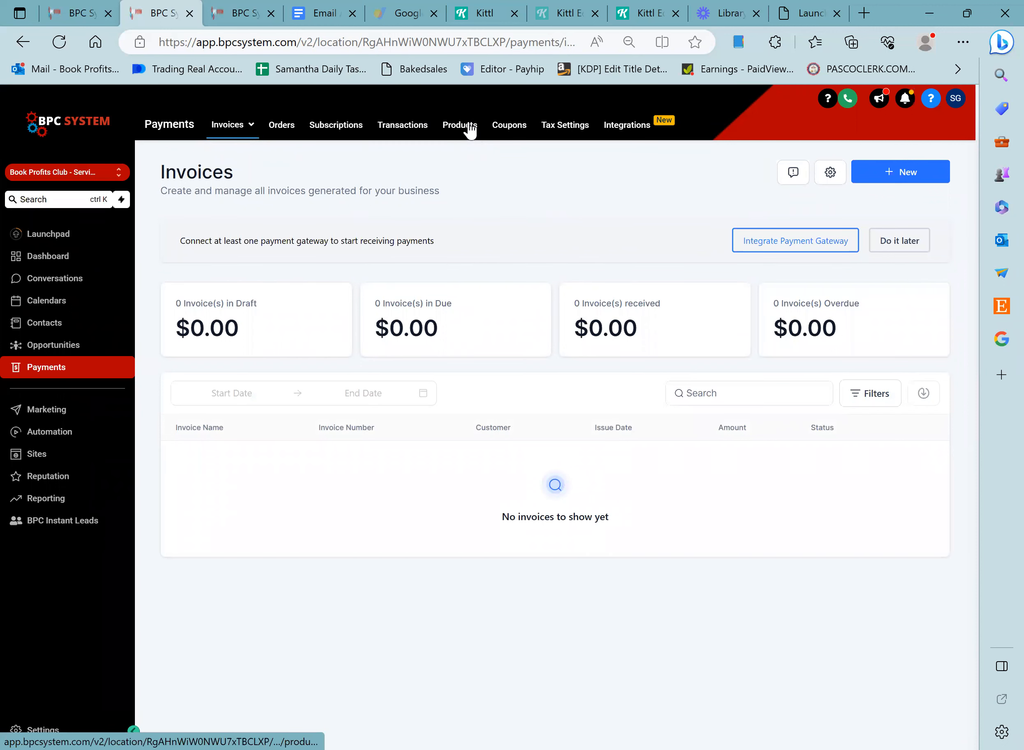
- Start a new product in the payments area and name it New Book
{"action": "left_click", "coordinate": [471, 129]}
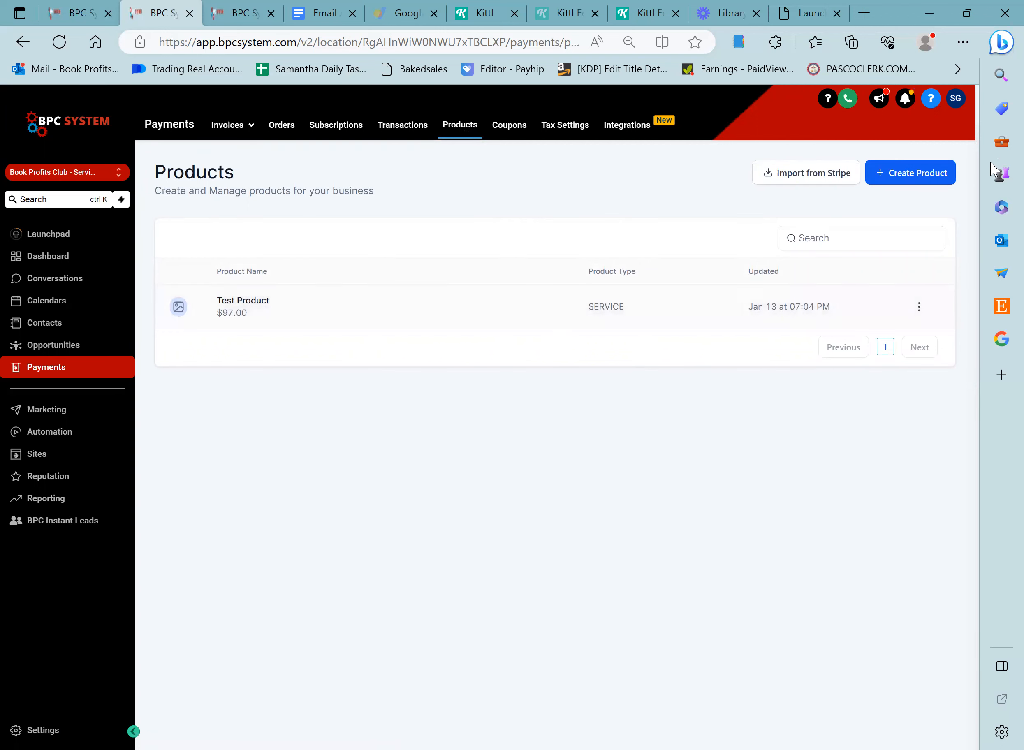
{"action": "left_click", "coordinate": [914, 175]}
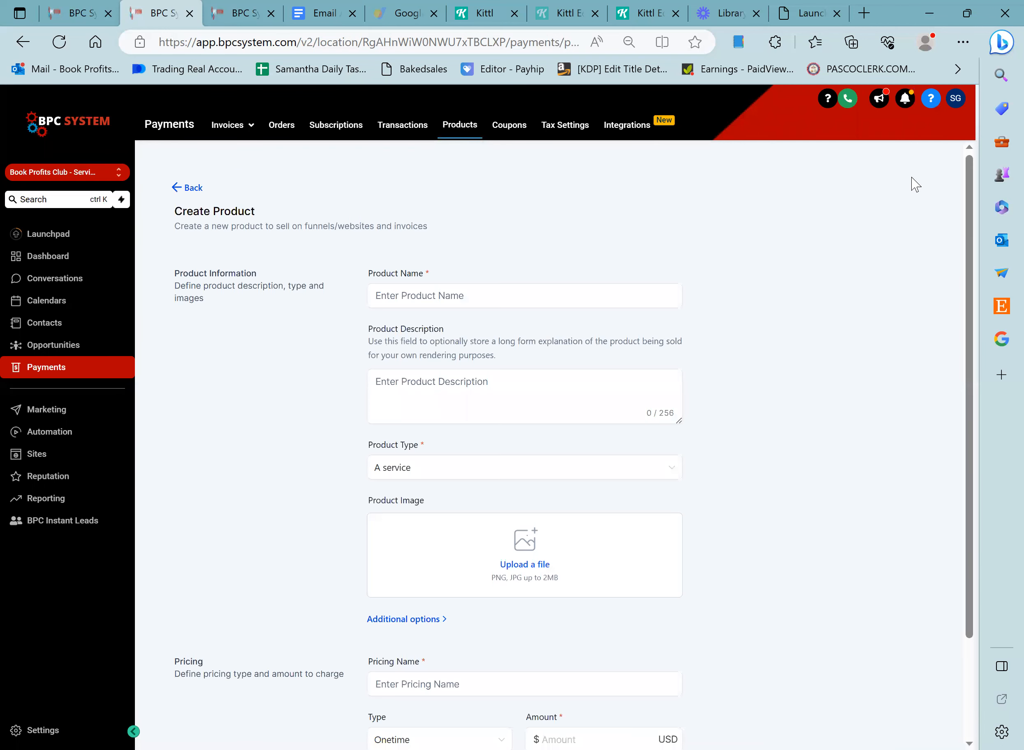
{"action": "left_click", "coordinate": [592, 305]}
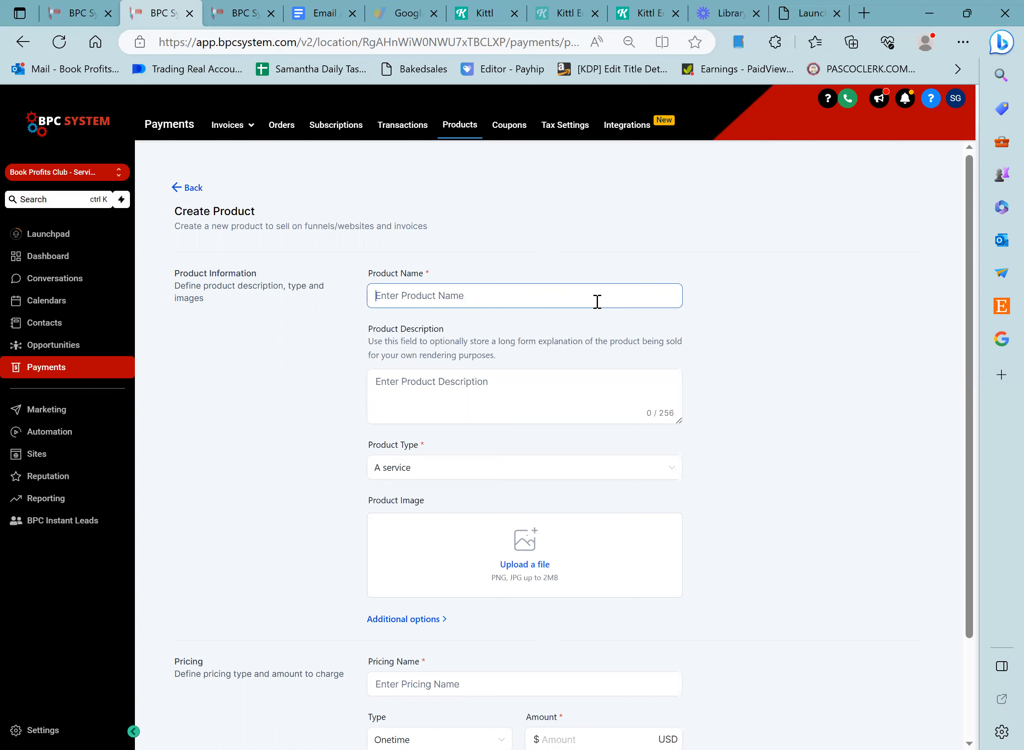
{"action": "type", "text": "B"}
{"action": "left_click", "coordinate": [387, 296]}
{"action": "left_click", "coordinate": [376, 296]}
{"action": "type", "text": "New"}
- Leave the product description blank and set the product type to Physical goods
{"action": "left_click", "coordinate": [466, 402]}
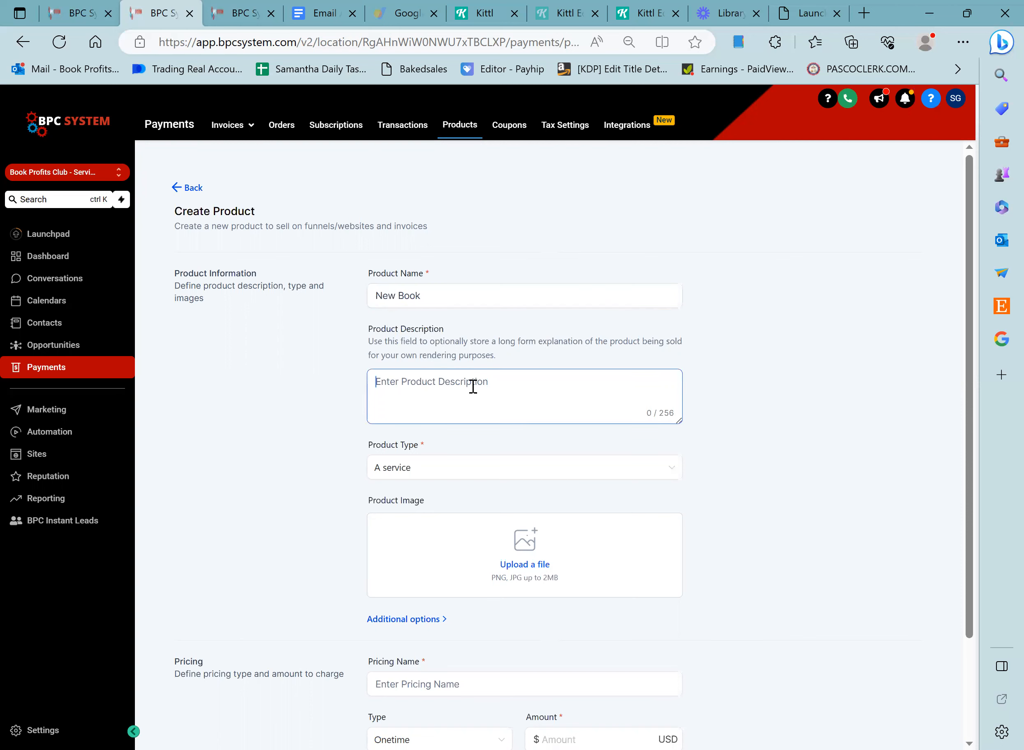
{"action": "scroll", "coordinate": [474, 384], "scroll_direction": "down", "scroll_amount": 3}
{"action": "left_click", "coordinate": [436, 345]}
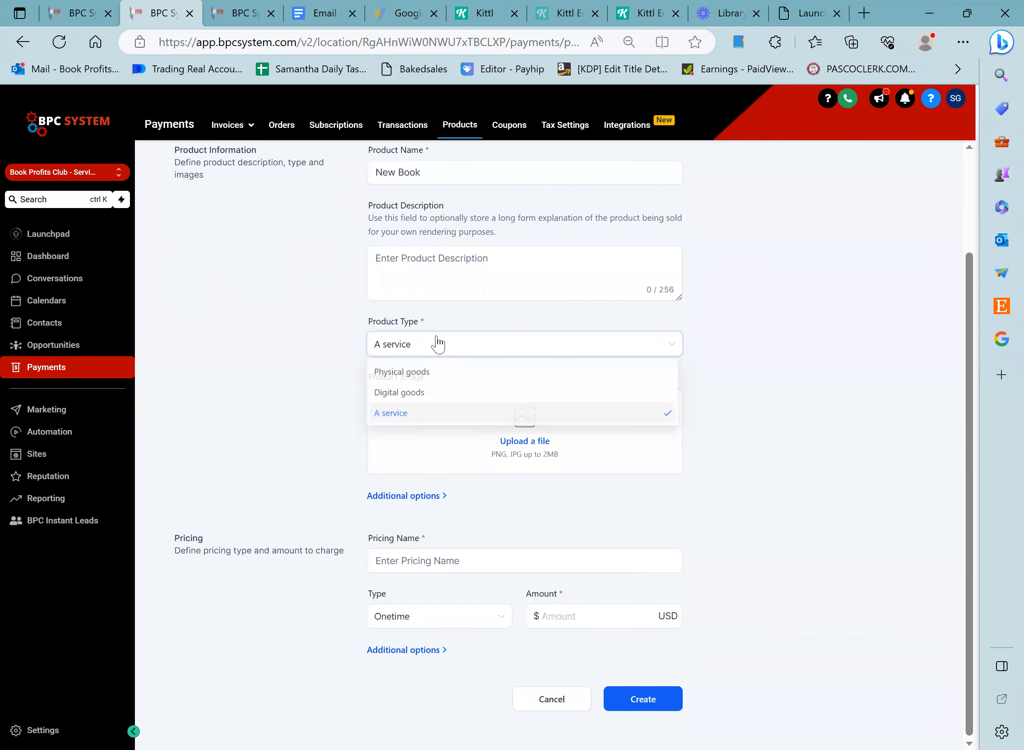
{"action": "left_click", "coordinate": [402, 370]}
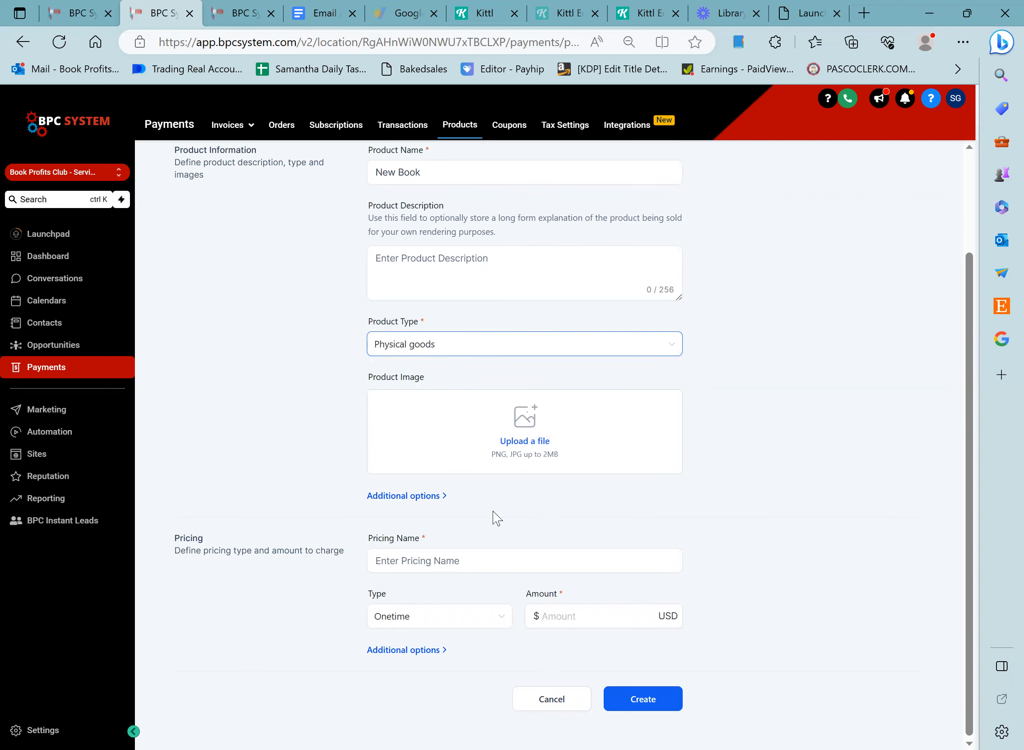
- Set the product's one-time price to 25 USD and try to submit the form
{"action": "left_click", "coordinate": [437, 568]}
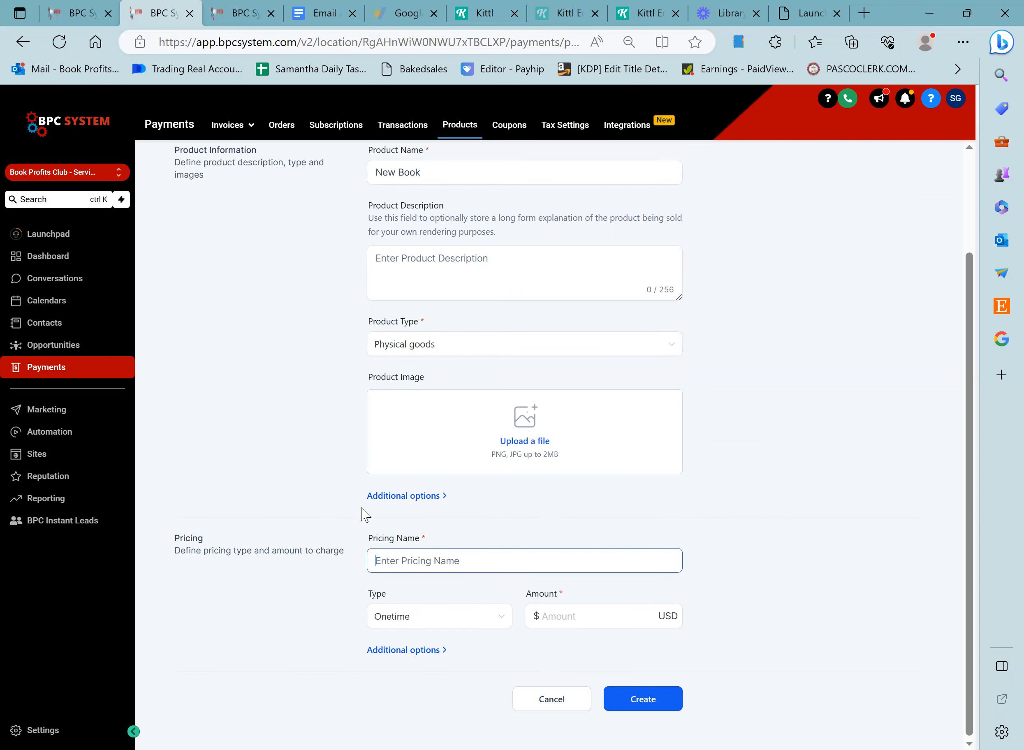
{"action": "scroll", "coordinate": [362, 511], "scroll_direction": "up", "scroll_amount": 3}
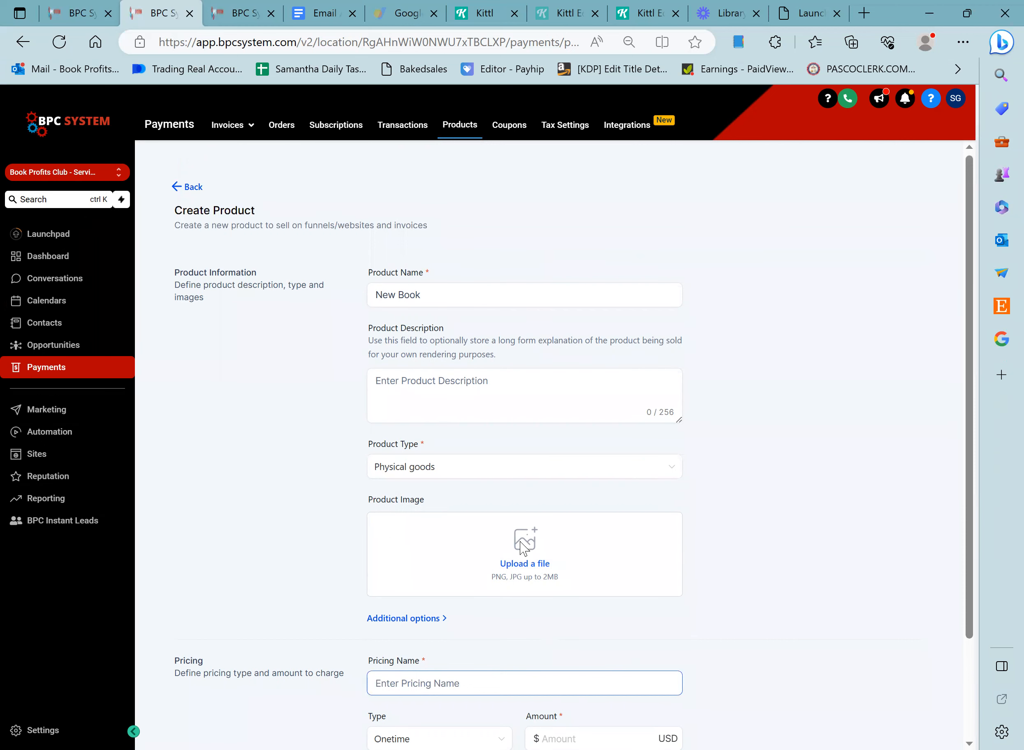
{"action": "scroll", "coordinate": [513, 554], "scroll_direction": "down", "scroll_amount": 3}
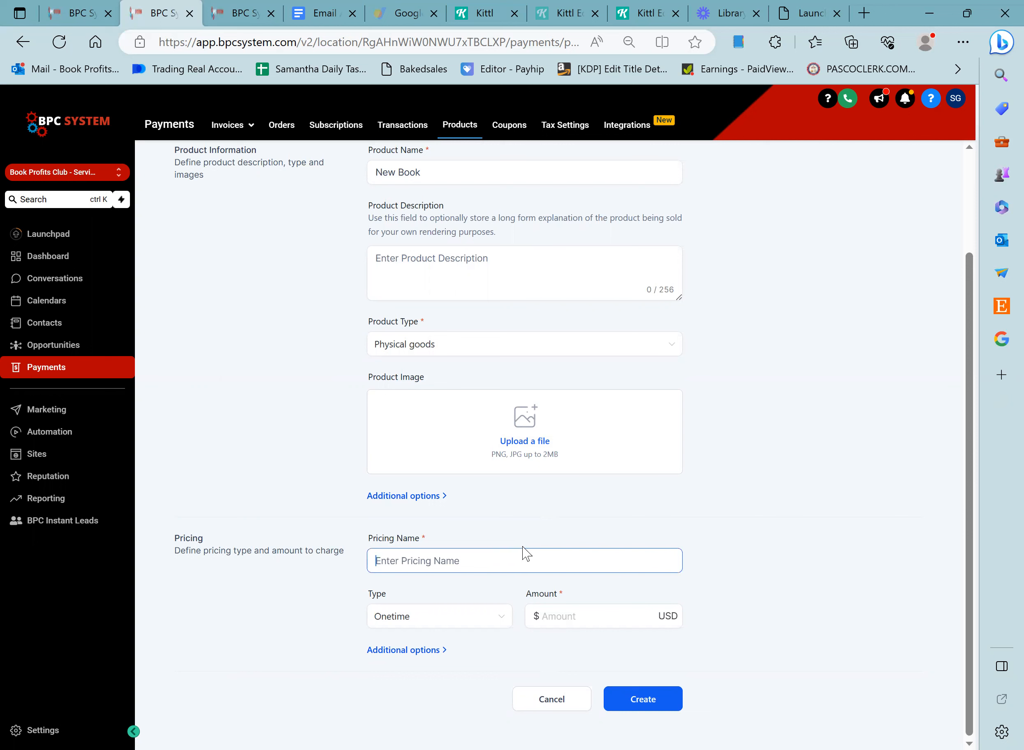
{"action": "left_click", "coordinate": [446, 632]}
{"action": "left_click", "coordinate": [546, 615]}
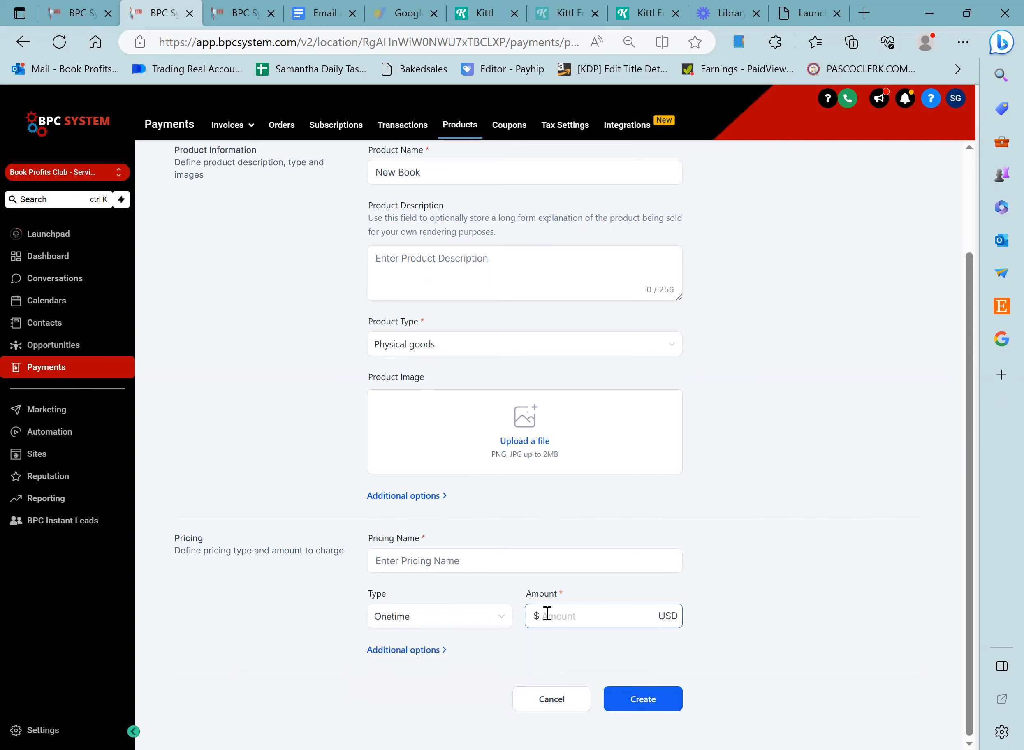
{"action": "type", "text": "25"}
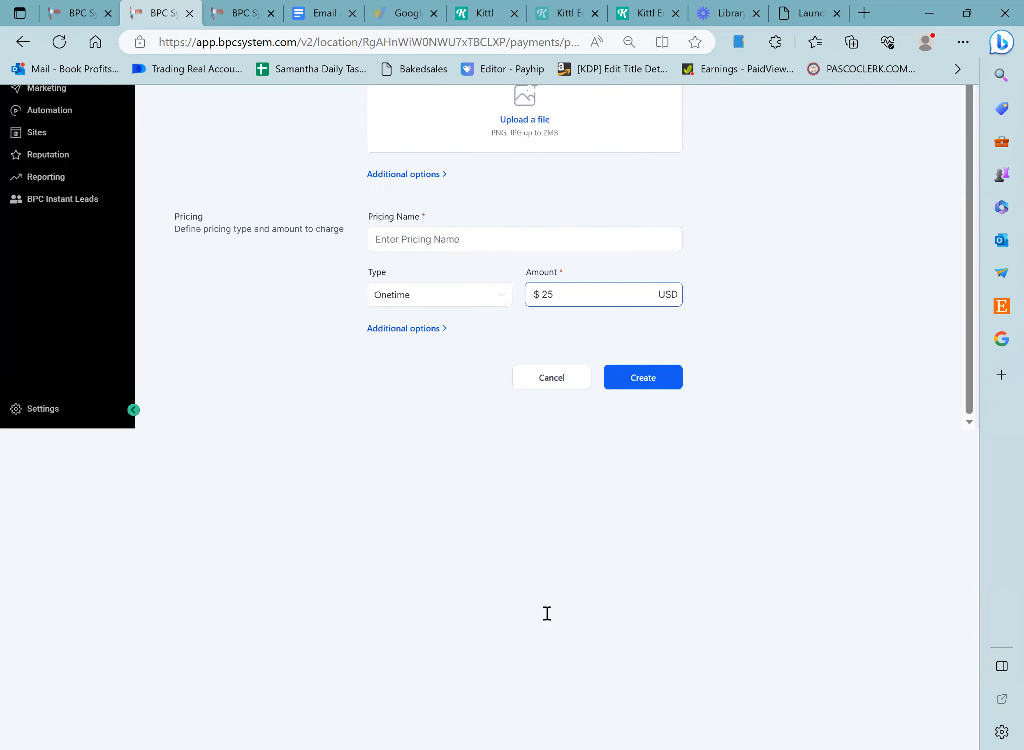
{"action": "key", "text": "Return"}
- Name the product's price New Book and create the product
{"action": "left_click", "coordinate": [571, 556]}
{"action": "type", "text": "N"}
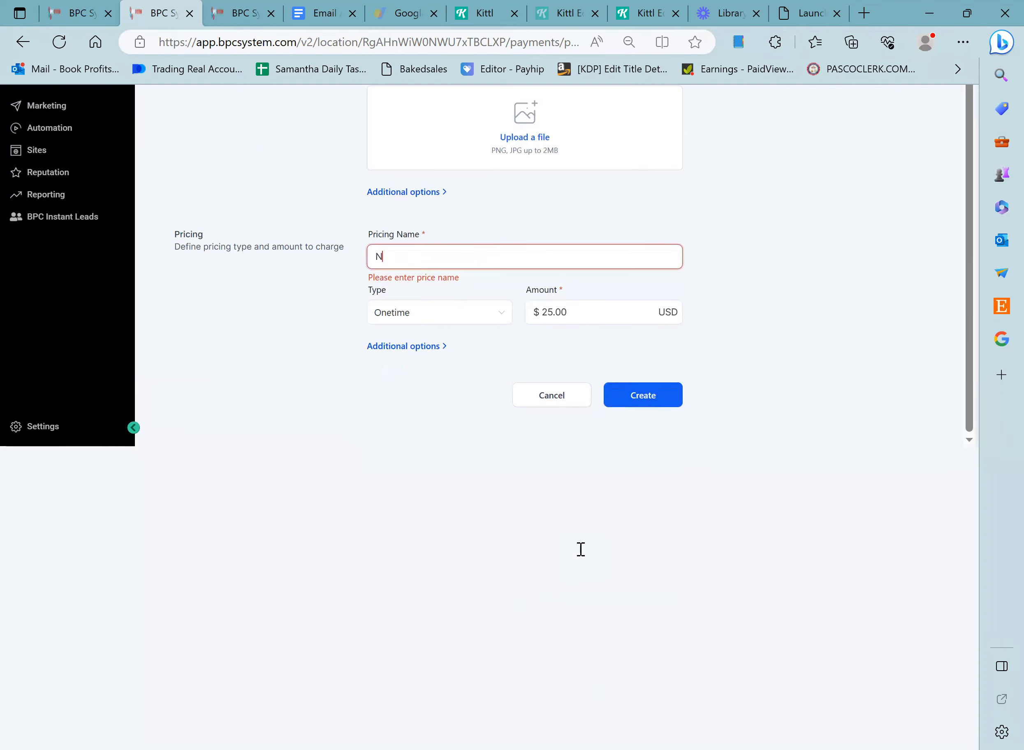
{"action": "type", "text": "ew Book"}
{"action": "key", "text": "Return"}
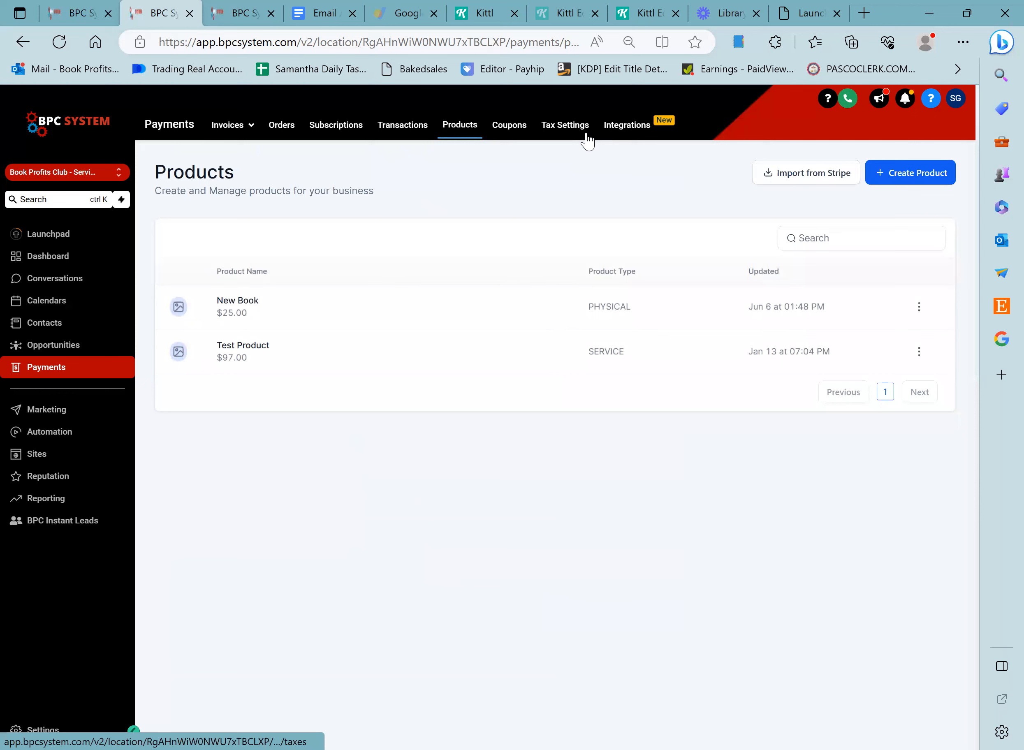
- Open the list of all invoices and start a new one-time invoice
{"action": "mouse_move", "coordinate": [217, 124]}
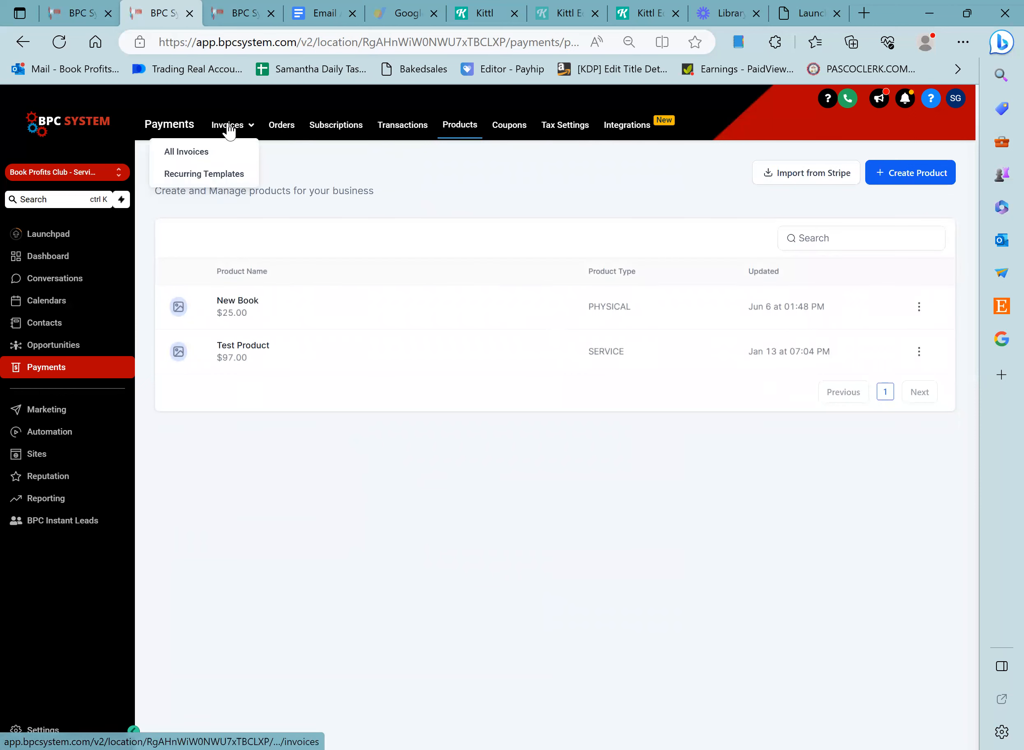
{"action": "left_click", "coordinate": [214, 153]}
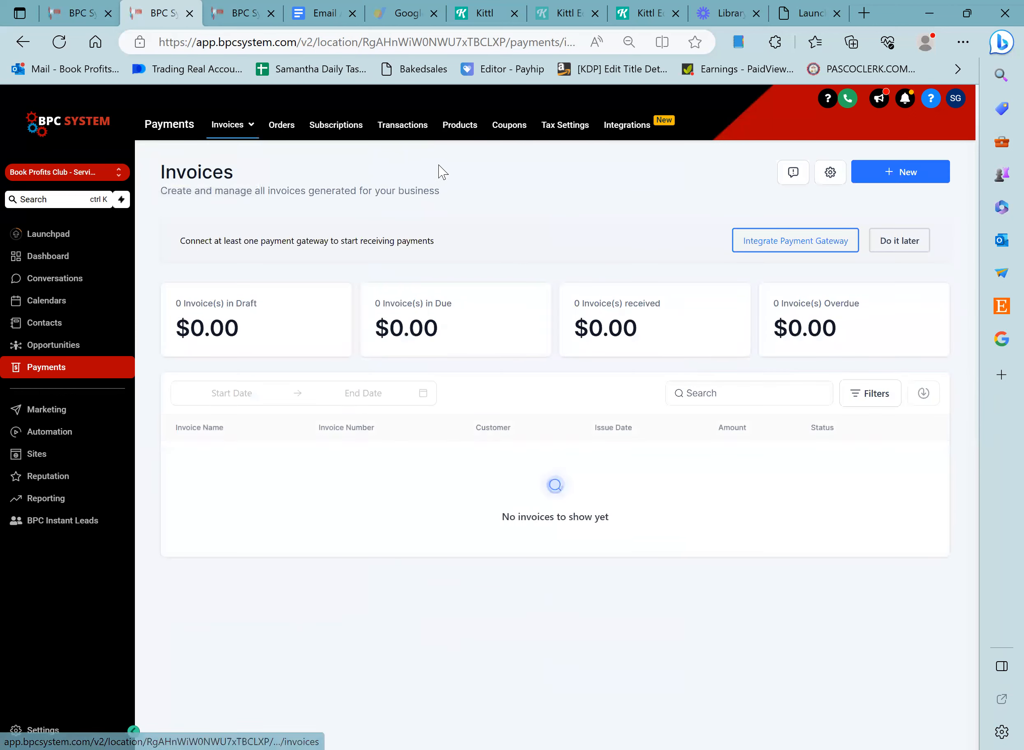
{"action": "left_click", "coordinate": [890, 182]}
{"action": "left_click", "coordinate": [842, 223]}
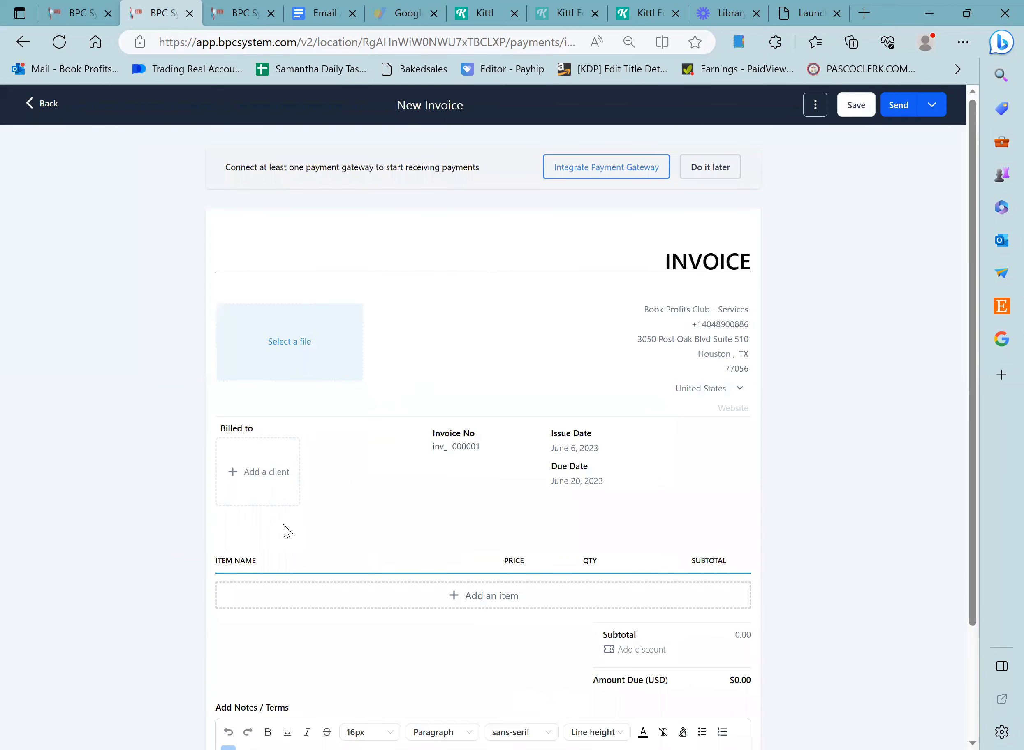
- Bill the new invoice to an existing client and add the New Book product as its item
{"action": "left_click", "coordinate": [270, 472]}
{"action": "scroll", "coordinate": [377, 561], "scroll_direction": "down", "scroll_amount": 3}
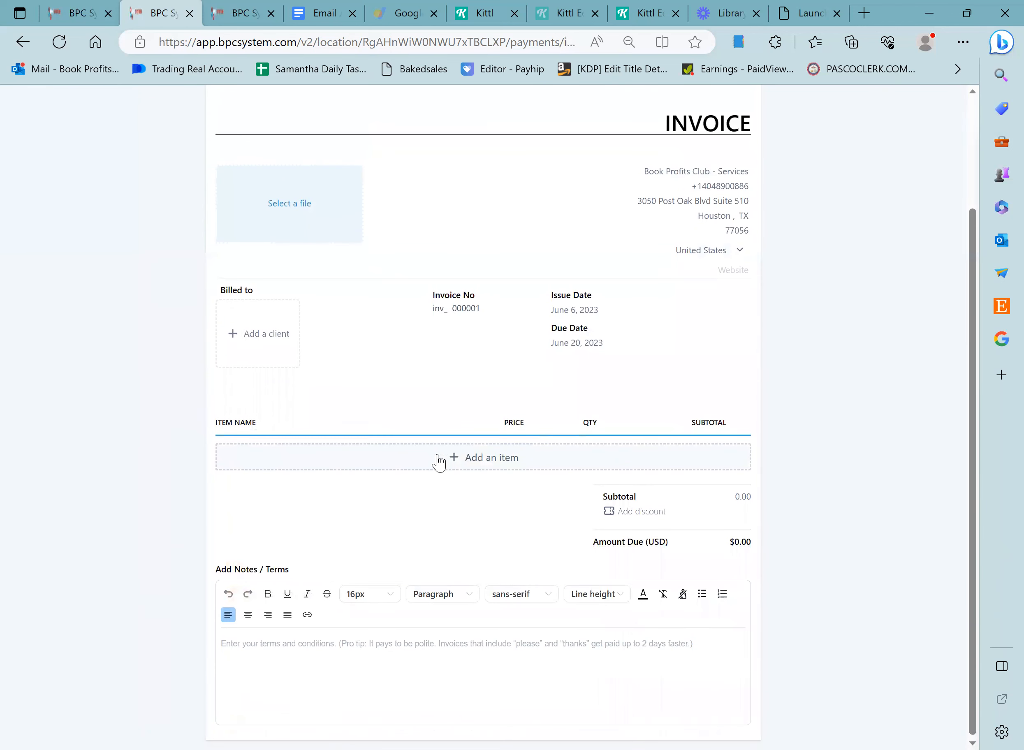
{"action": "left_click", "coordinate": [425, 464]}
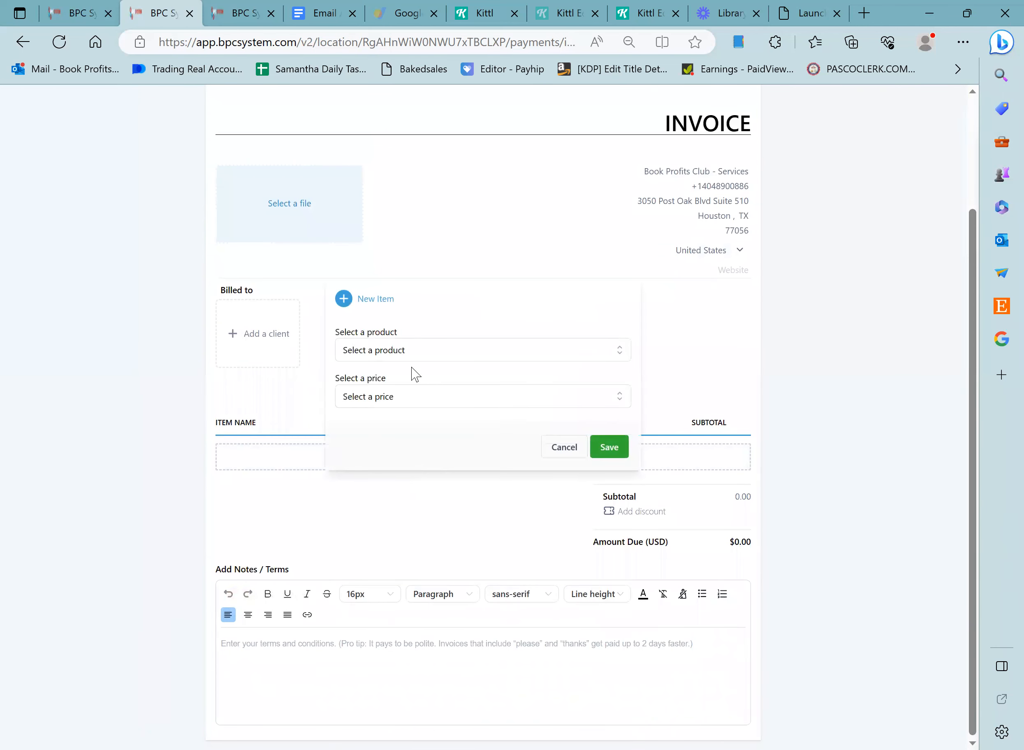
{"action": "left_click", "coordinate": [404, 350]}
{"action": "left_click", "coordinate": [395, 376]}
{"action": "left_click", "coordinate": [611, 454]}
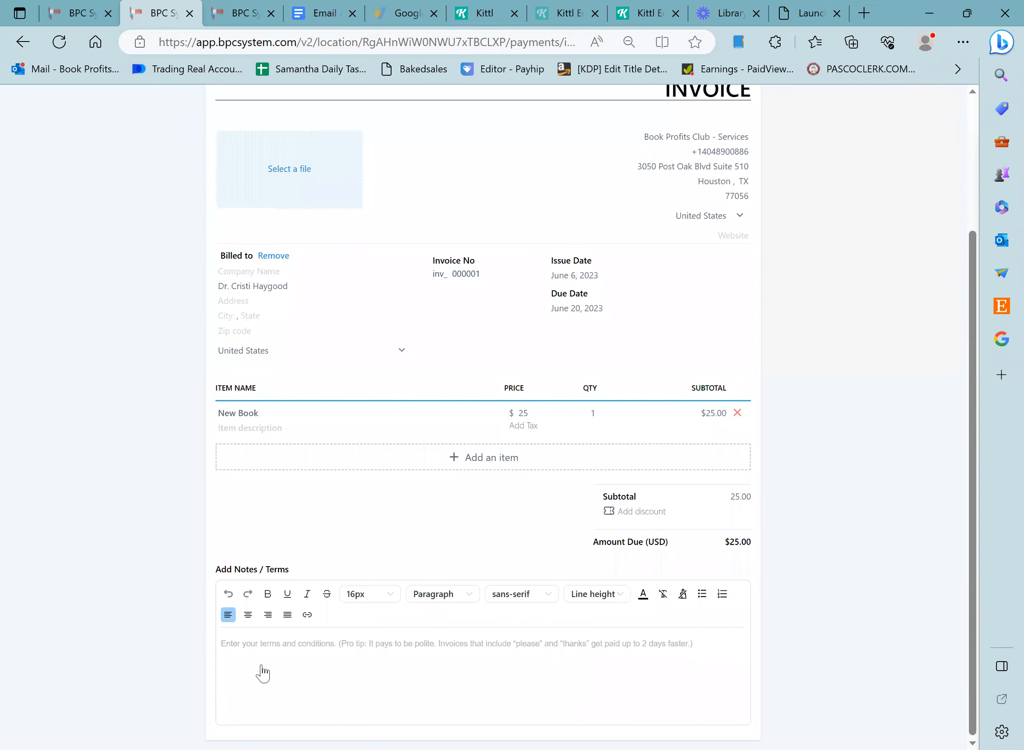
- Examine the new invoice's notes and terms area, billed-to details, dates, item and business details
{"action": "left_click", "coordinate": [256, 648]}
{"action": "left_click", "coordinate": [27, 671]}
{"action": "left_click", "coordinate": [317, 646]}
{"action": "scroll", "coordinate": [300, 678], "scroll_direction": "up", "scroll_amount": 4}
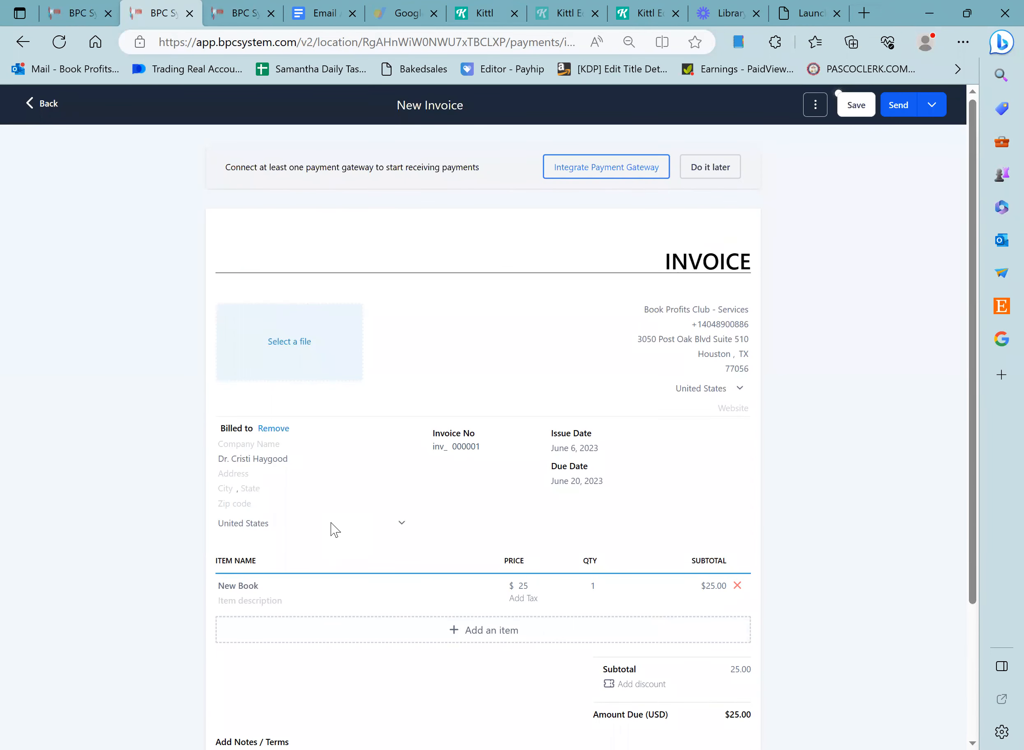
{"action": "scroll", "coordinate": [815, 376], "scroll_direction": "down", "scroll_amount": 4}
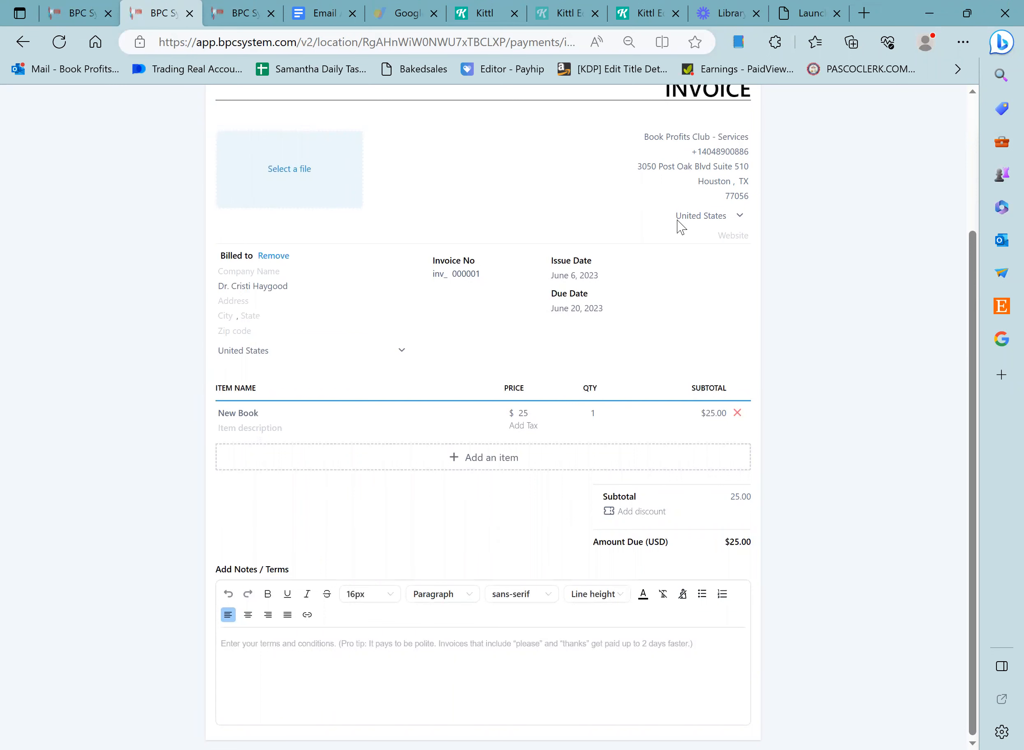
{"action": "scroll", "coordinate": [678, 235], "scroll_direction": "up", "scroll_amount": 4}
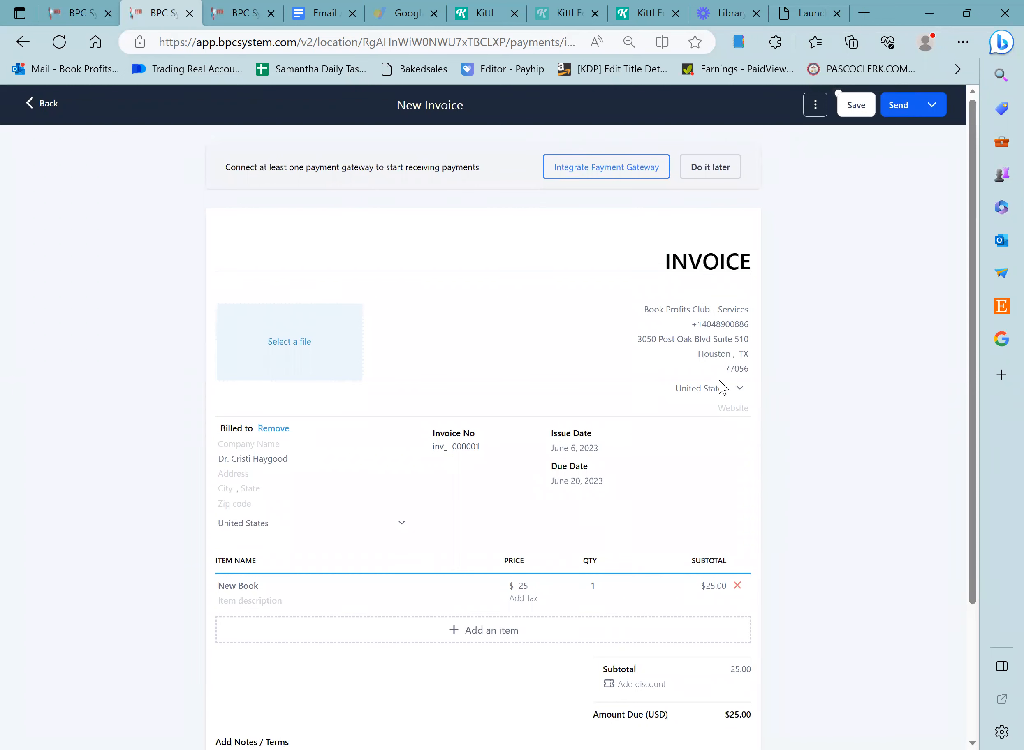
{"action": "scroll", "coordinate": [675, 388], "scroll_direction": "down", "scroll_amount": 2}
{"action": "scroll", "coordinate": [676, 388], "scroll_direction": "down", "scroll_amount": 3}
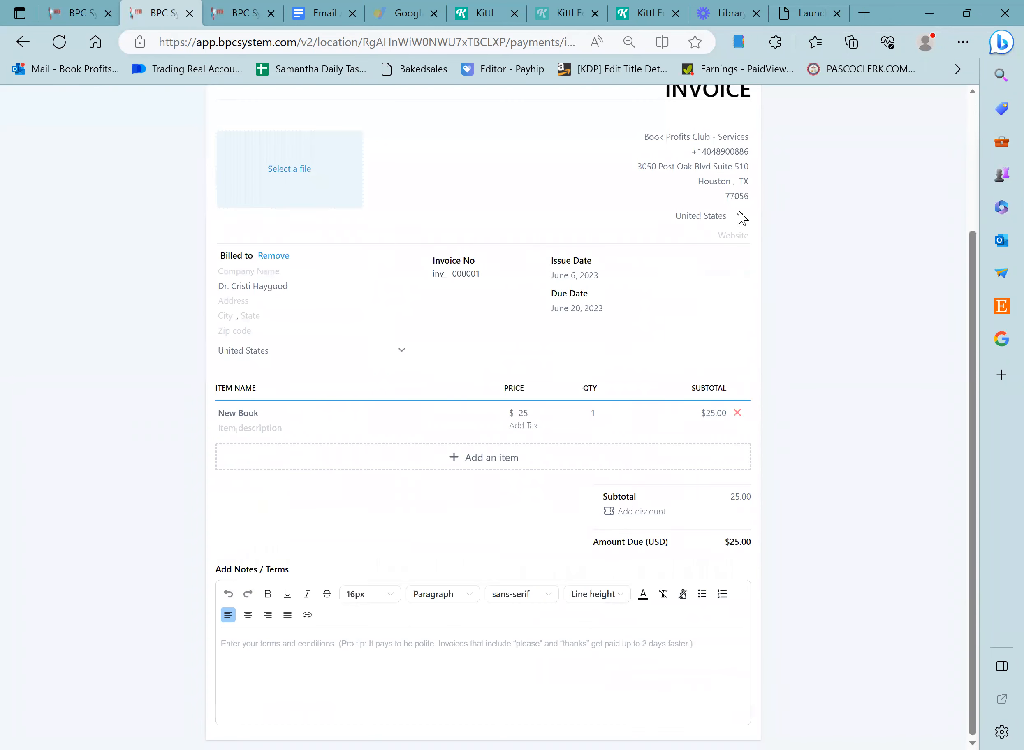
{"action": "scroll", "coordinate": [702, 352], "scroll_direction": "up", "scroll_amount": 4}
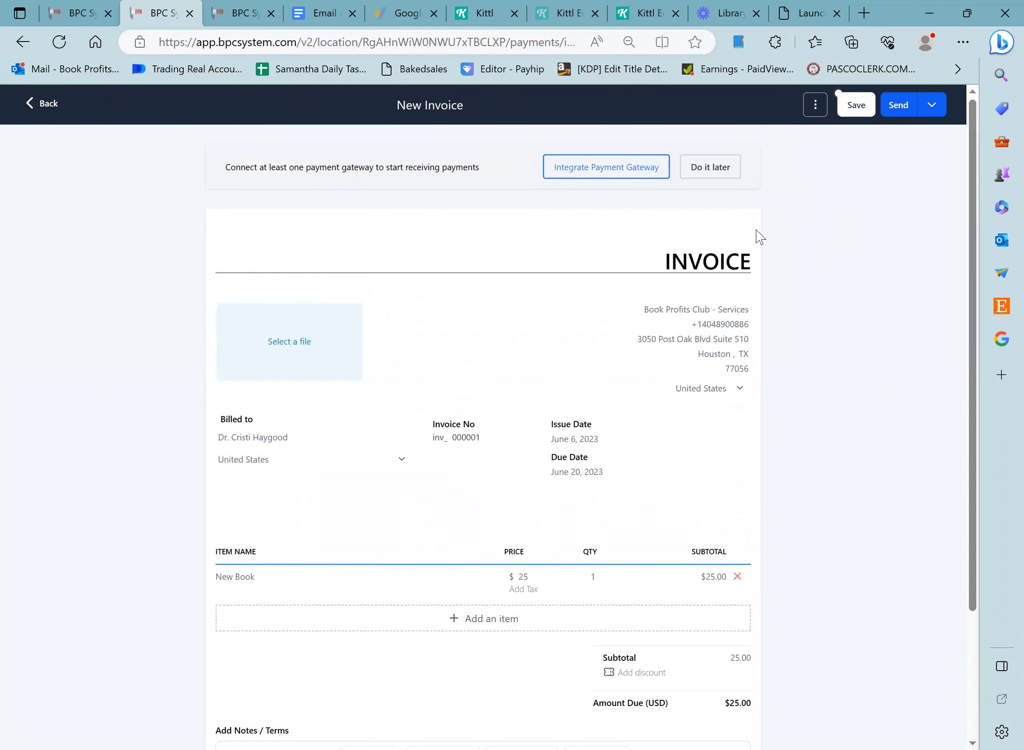
- Save the invoice and show its additional send options
{"action": "left_click", "coordinate": [860, 98]}
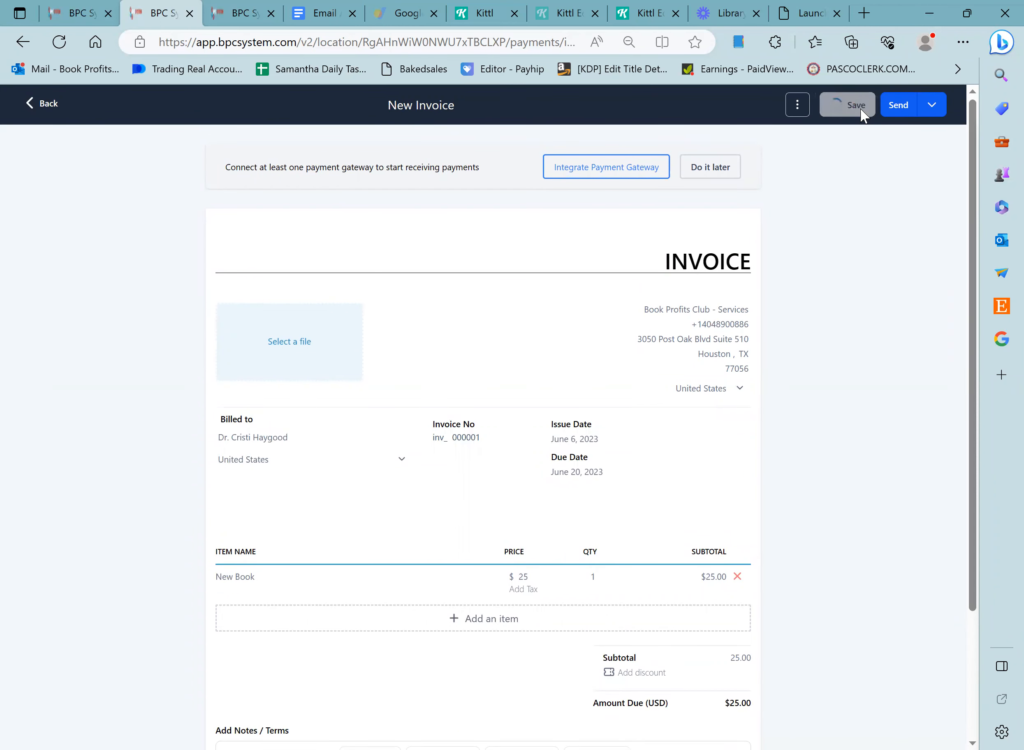
{"action": "left_click", "coordinate": [934, 109]}
{"action": "left_click", "coordinate": [933, 108]}
{"action": "left_click", "coordinate": [945, 146]}
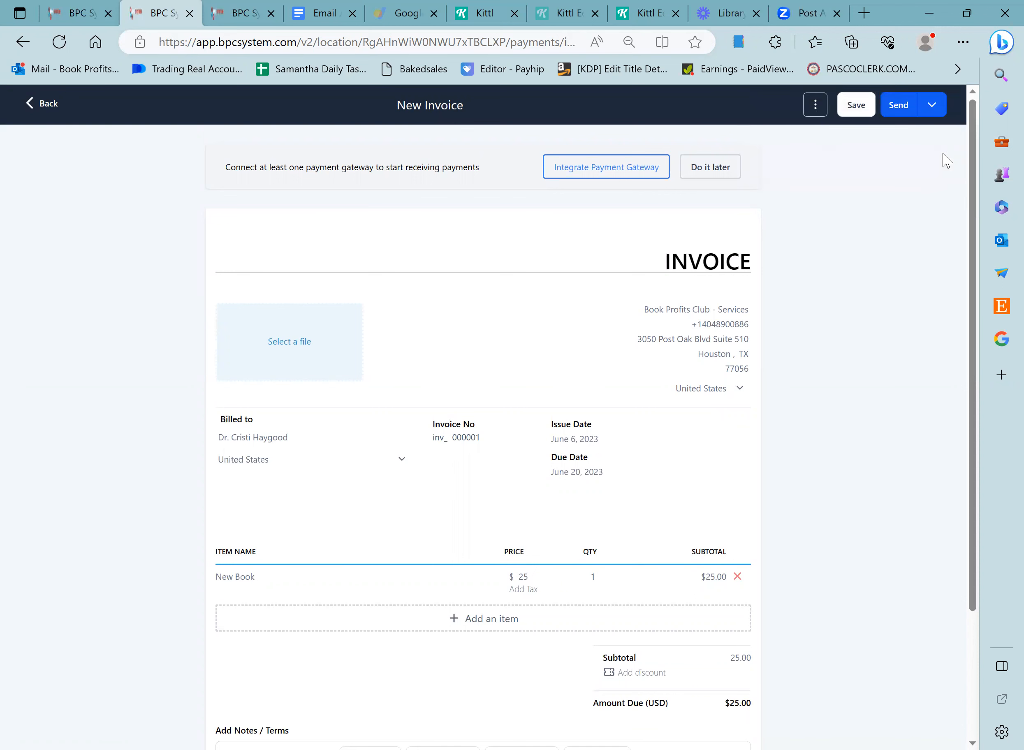
{"action": "left_click", "coordinate": [931, 109]}
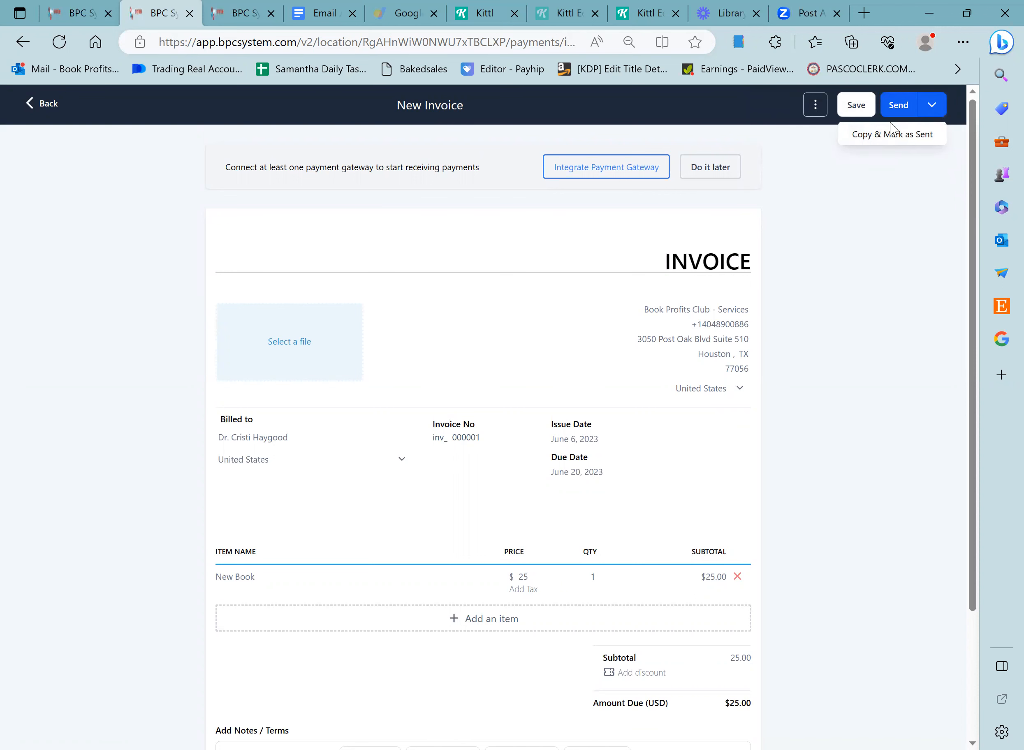
- Review the saved invoice from its header to the notes, and return to the invoices list
{"action": "scroll", "coordinate": [866, 255], "scroll_direction": "down", "scroll_amount": 3}
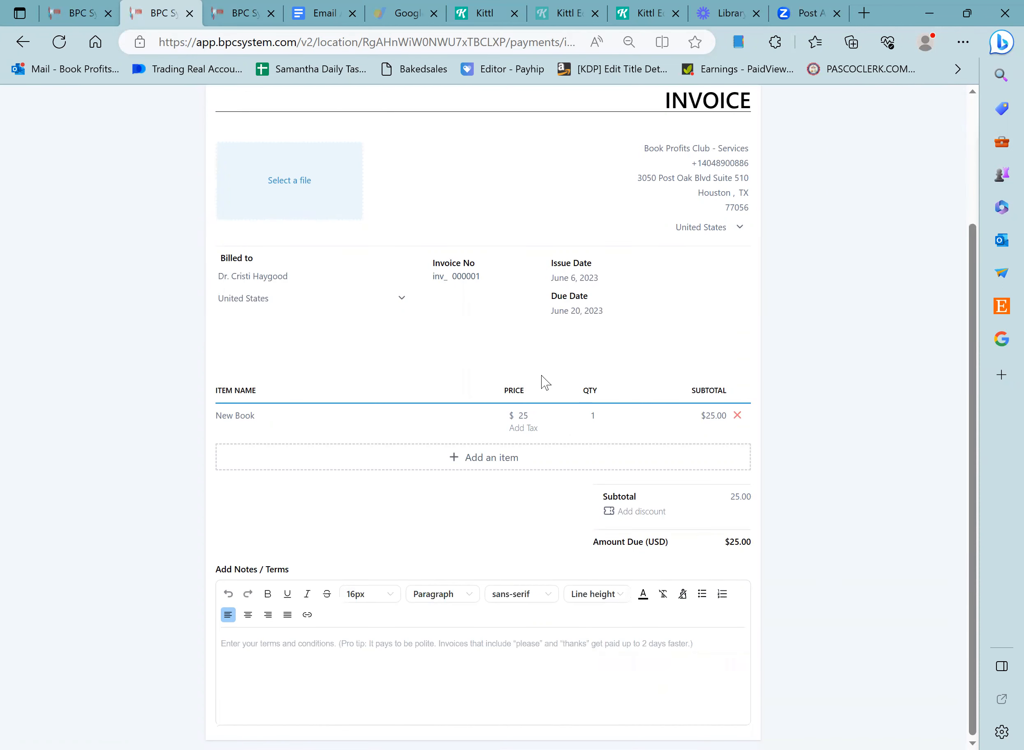
{"action": "mouse_move", "coordinate": [340, 371]}
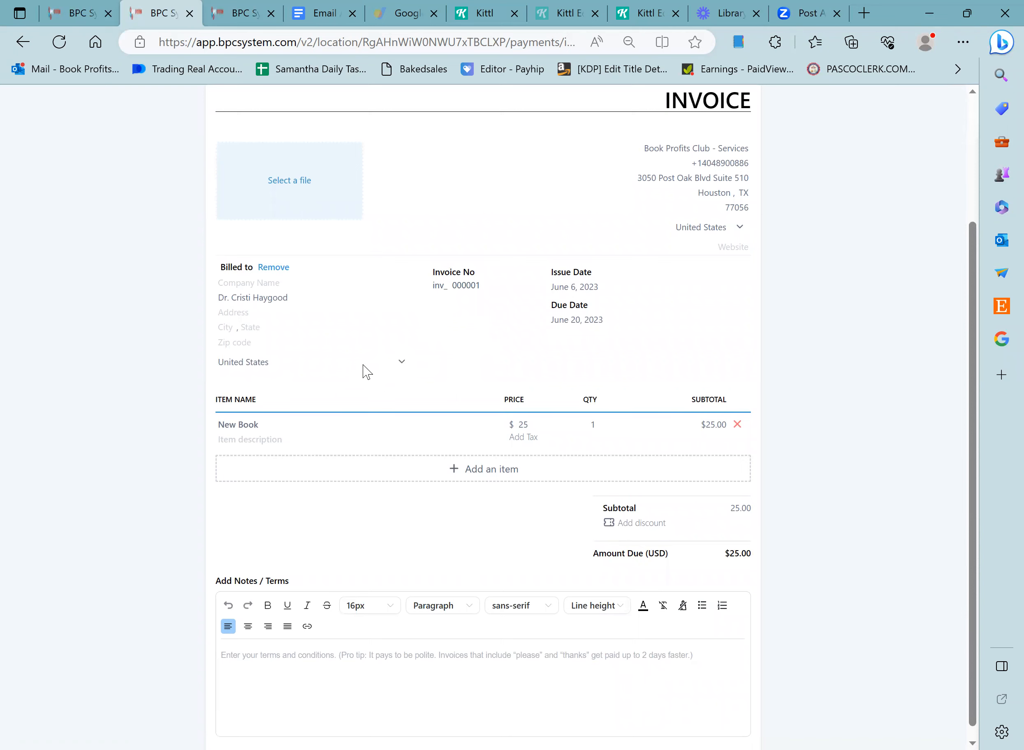
{"action": "scroll", "coordinate": [335, 371], "scroll_direction": "up", "scroll_amount": 3}
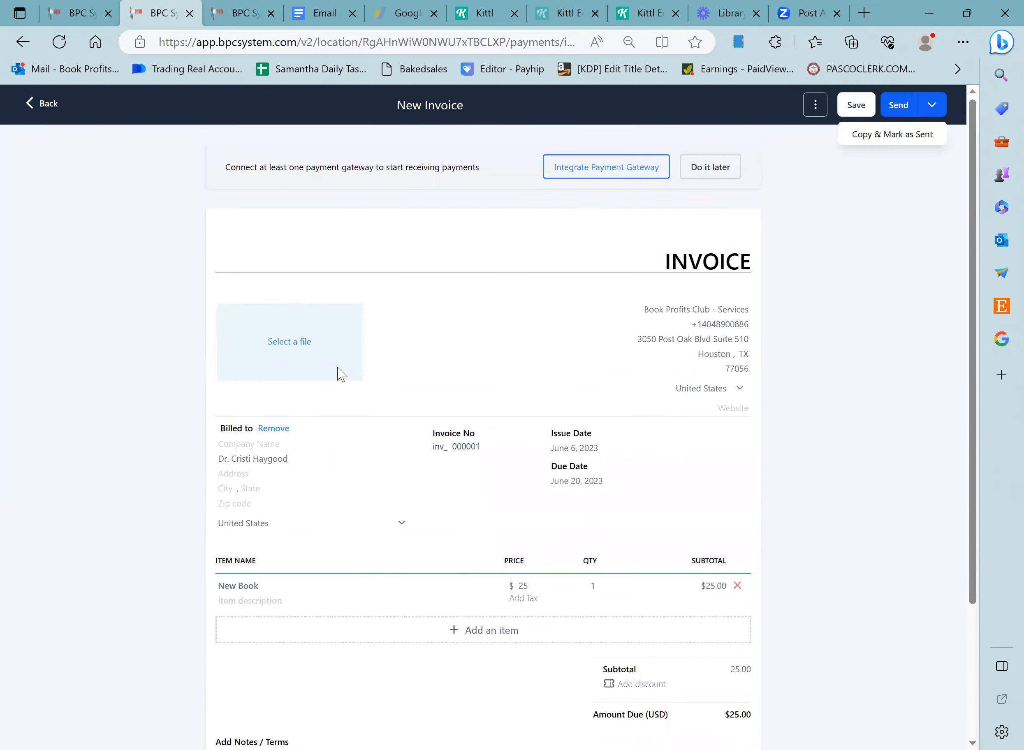
{"action": "scroll", "coordinate": [338, 373], "scroll_direction": "down", "scroll_amount": 4}
{"action": "scroll", "coordinate": [338, 373], "scroll_direction": "up", "scroll_amount": 4}
{"action": "left_click", "coordinate": [46, 104]}
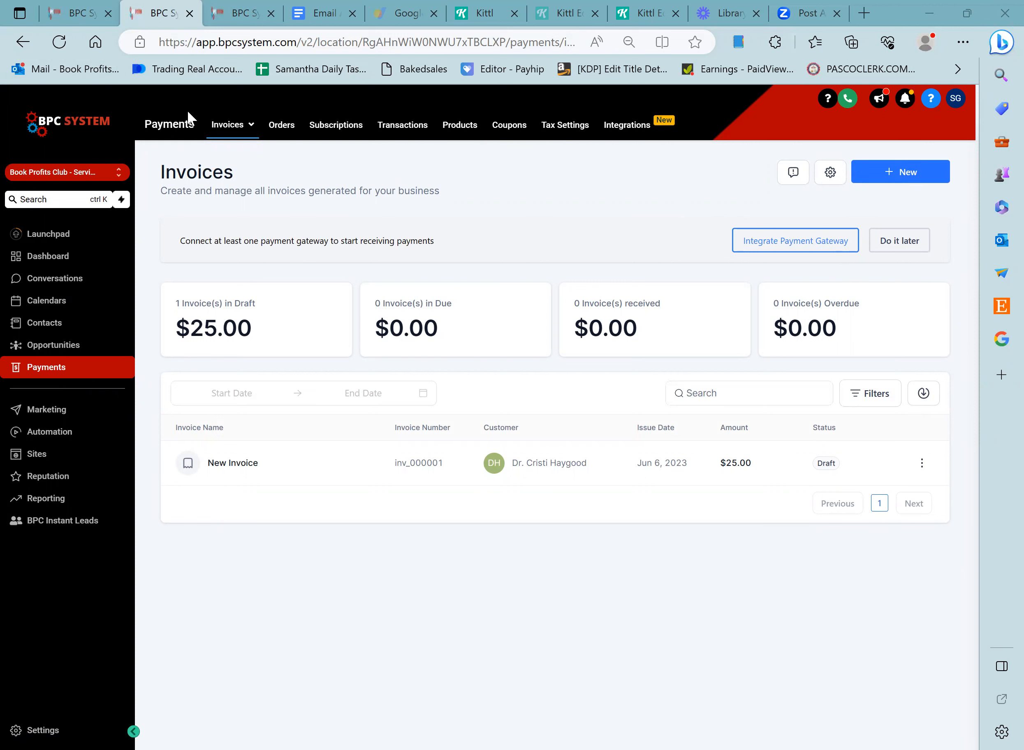
- Open the recurring invoice templates and start a new recurring template
{"action": "mouse_move", "coordinate": [241, 141]}
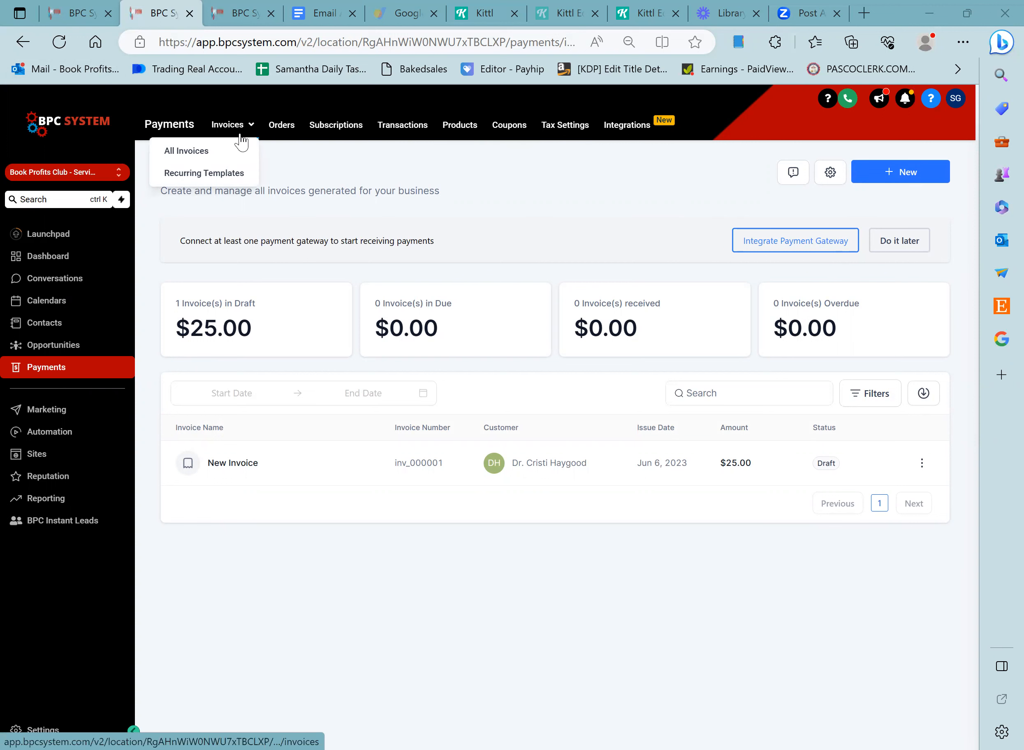
{"action": "left_click", "coordinate": [233, 178]}
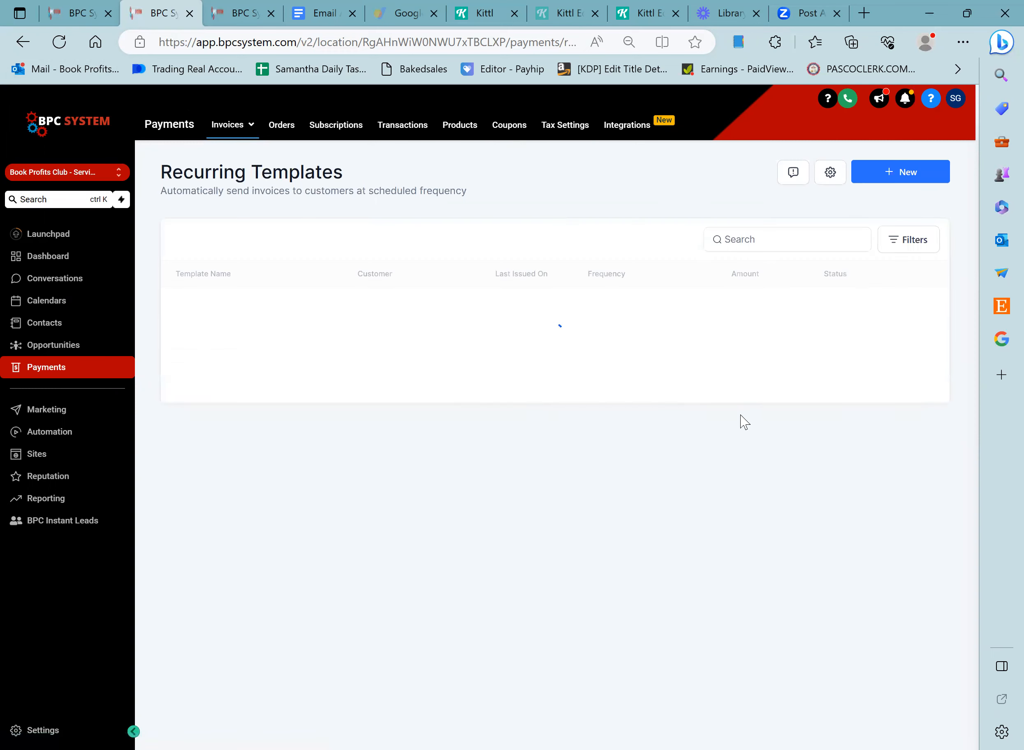
{"action": "left_click", "coordinate": [864, 177]}
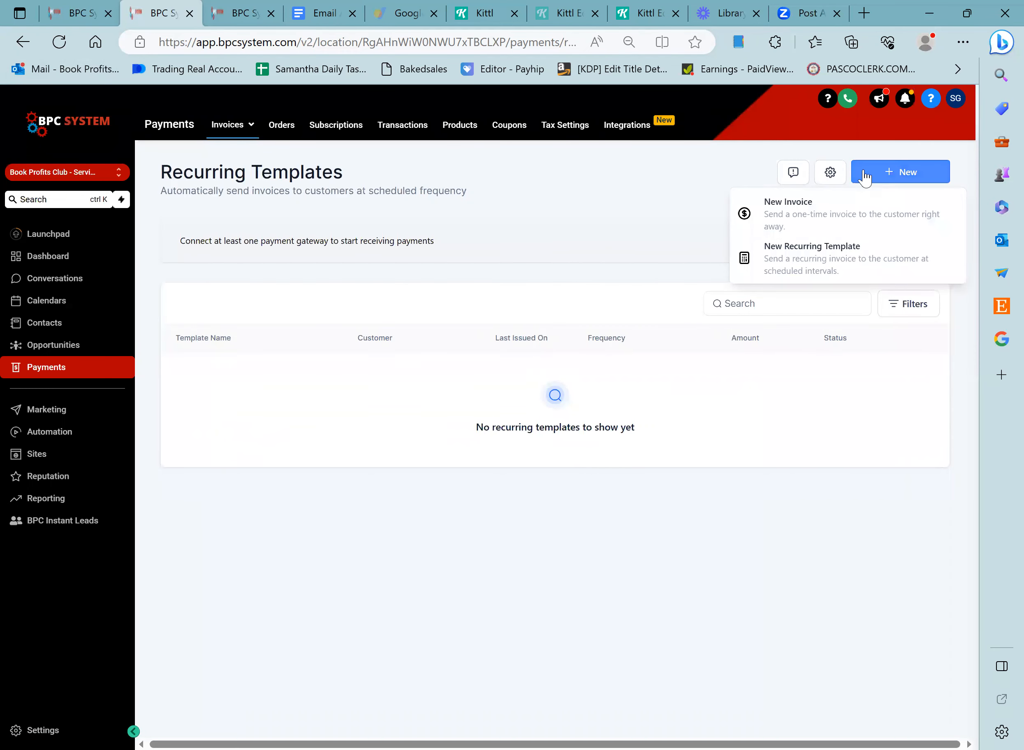
{"action": "left_click", "coordinate": [804, 263]}
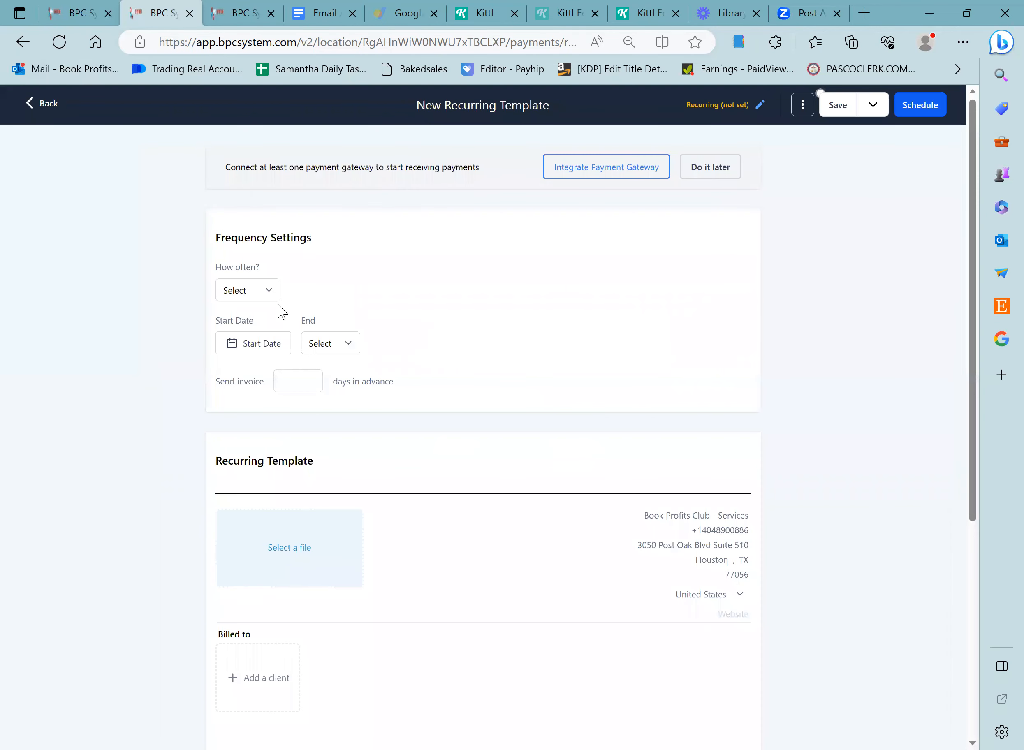
- Set the recurring template's frequency to monthly, on the date 15th of every 1 month
{"action": "left_click", "coordinate": [259, 292]}
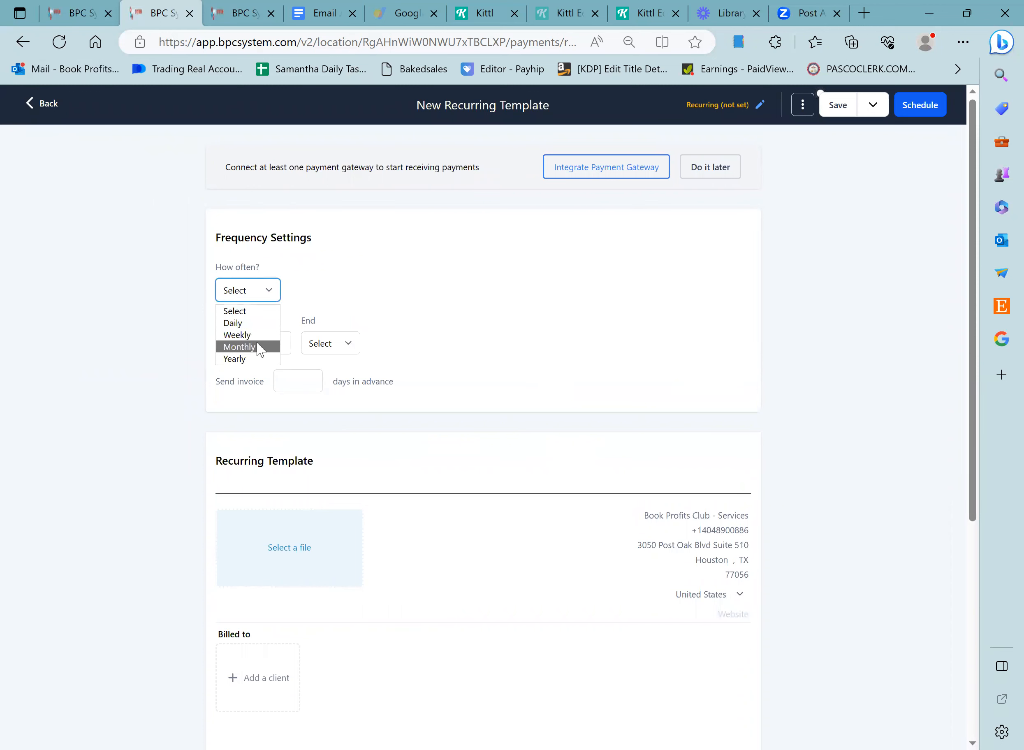
{"action": "left_click", "coordinate": [260, 348]}
{"action": "left_click", "coordinate": [332, 300]}
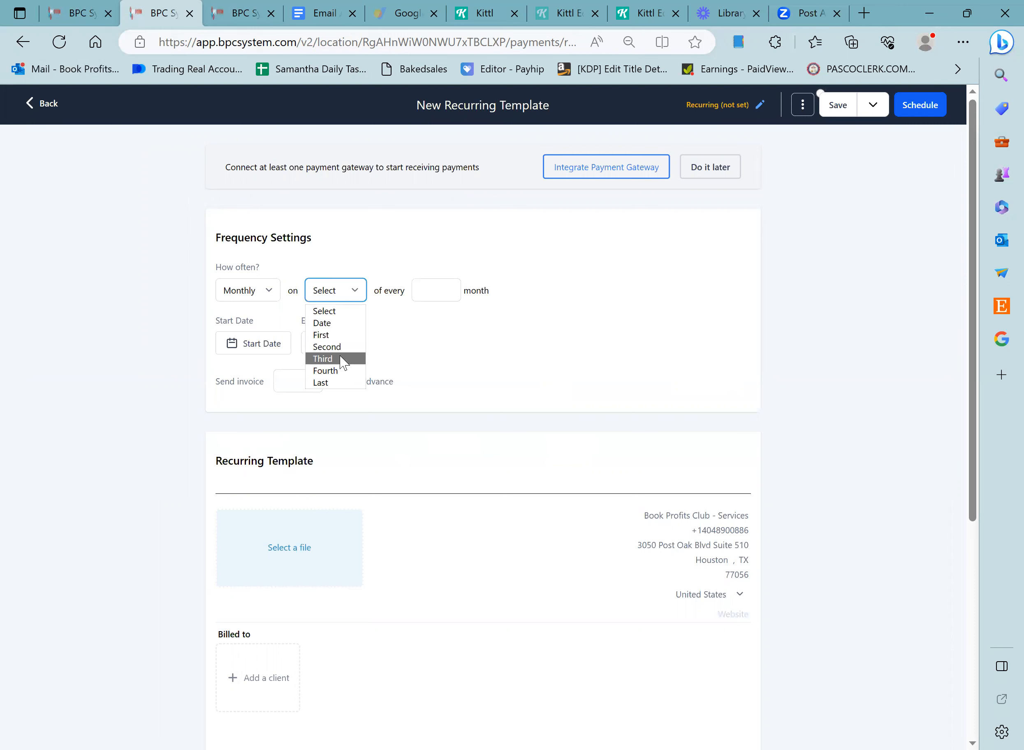
{"action": "left_click", "coordinate": [332, 323]}
{"action": "left_click", "coordinate": [393, 296]}
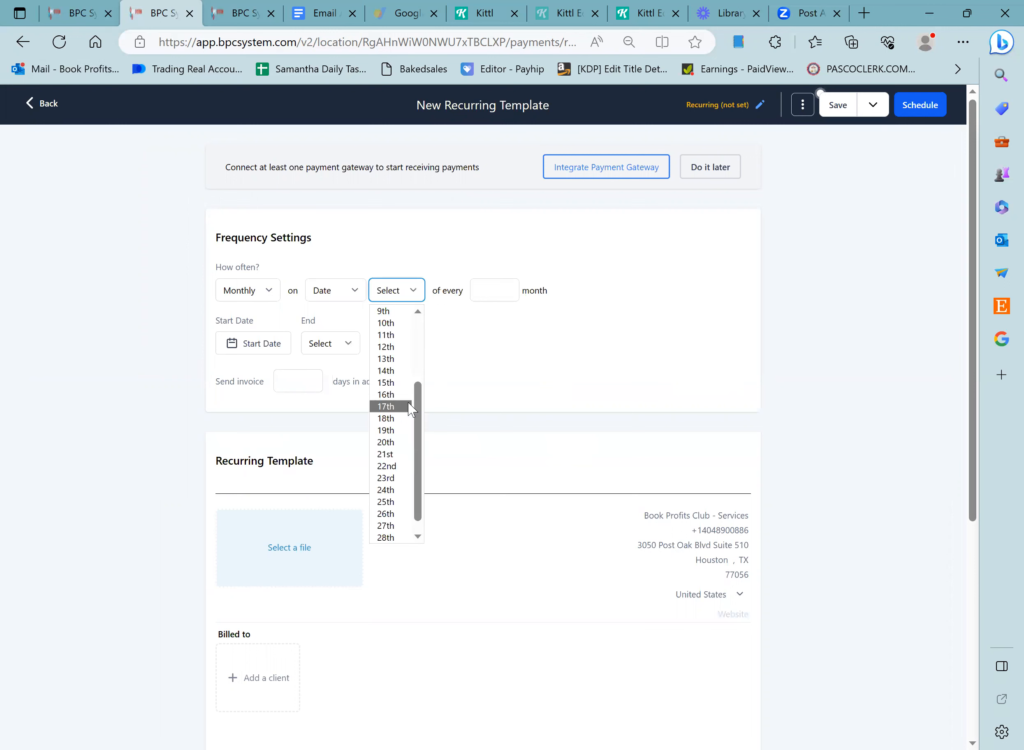
{"action": "left_click", "coordinate": [392, 382]}
{"action": "left_click", "coordinate": [499, 297]}
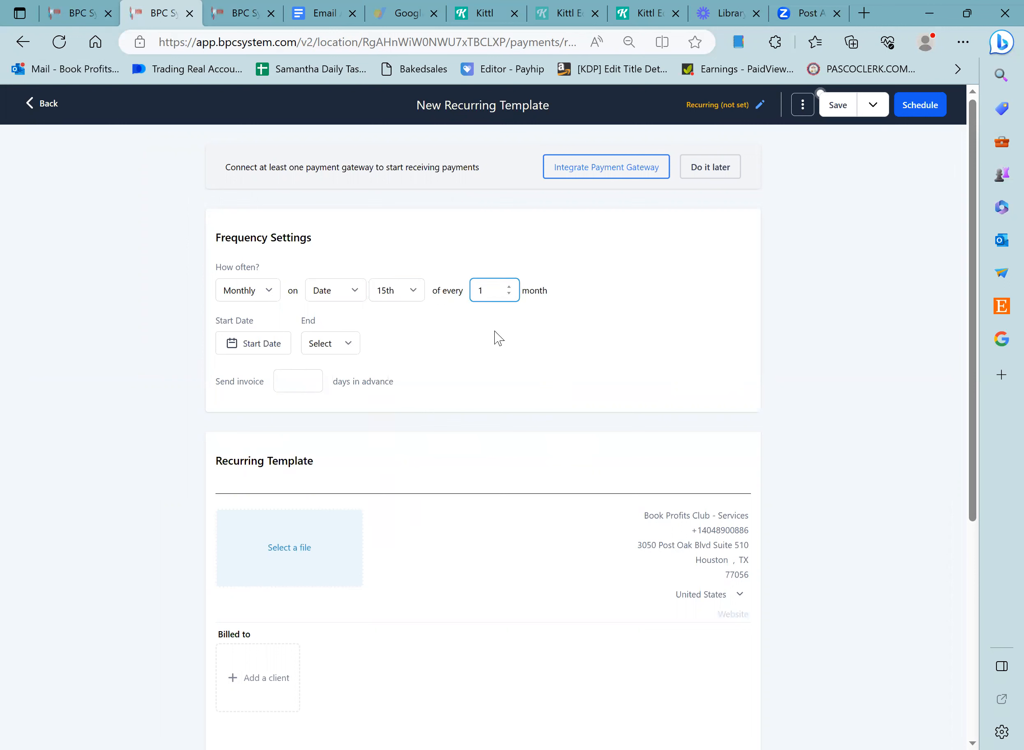
- Set the recurring schedule to start on June 7, 2023 and end after 6 occurrences
{"action": "left_click", "coordinate": [275, 350]}
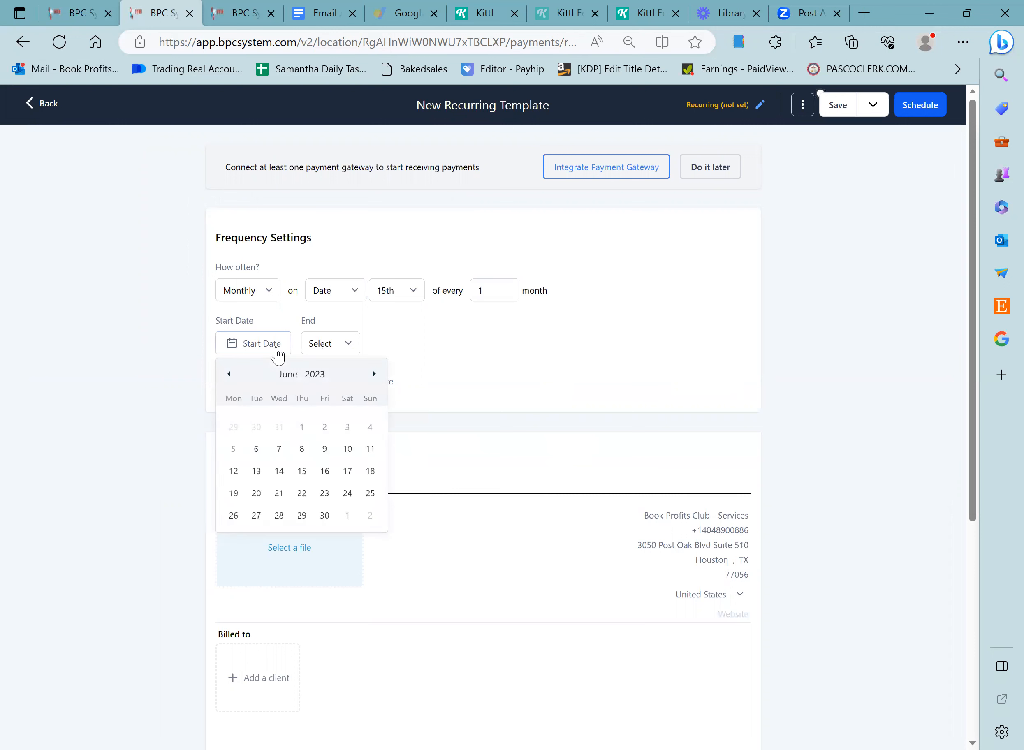
{"action": "left_click", "coordinate": [279, 451]}
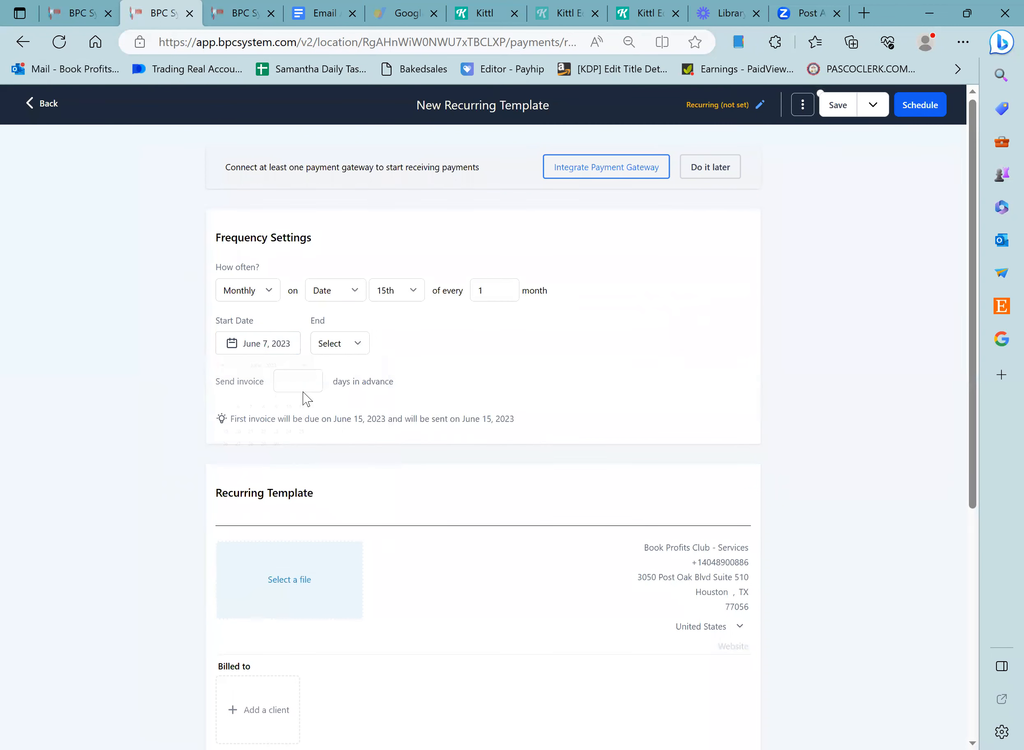
{"action": "left_click", "coordinate": [341, 347]}
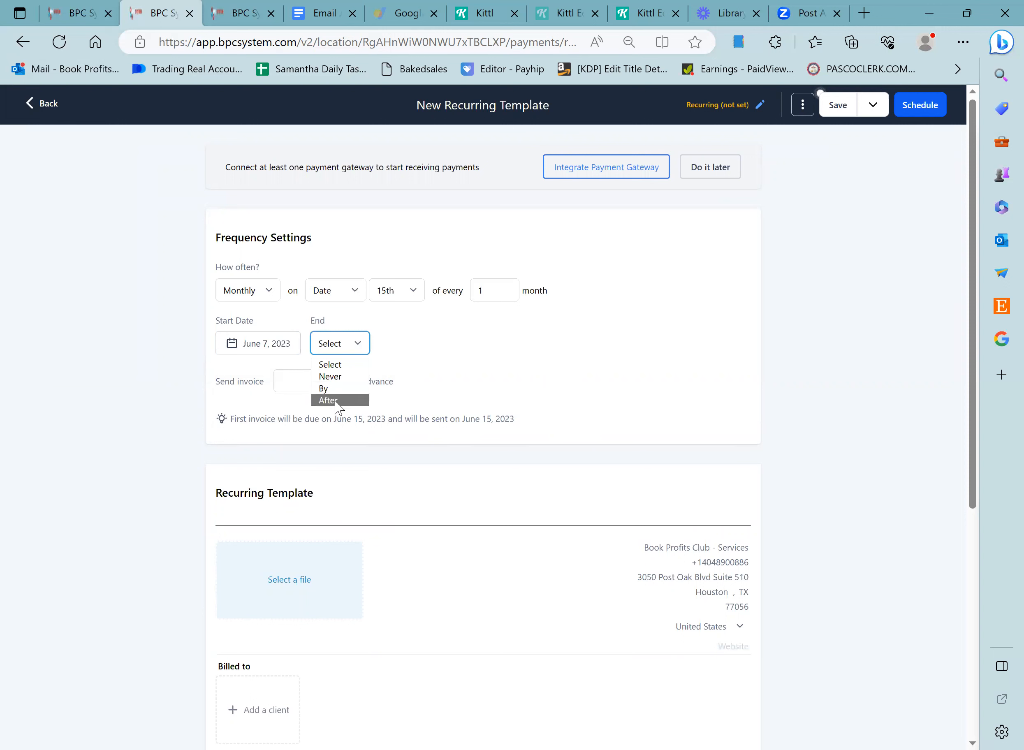
{"action": "key", "text": "Return"}
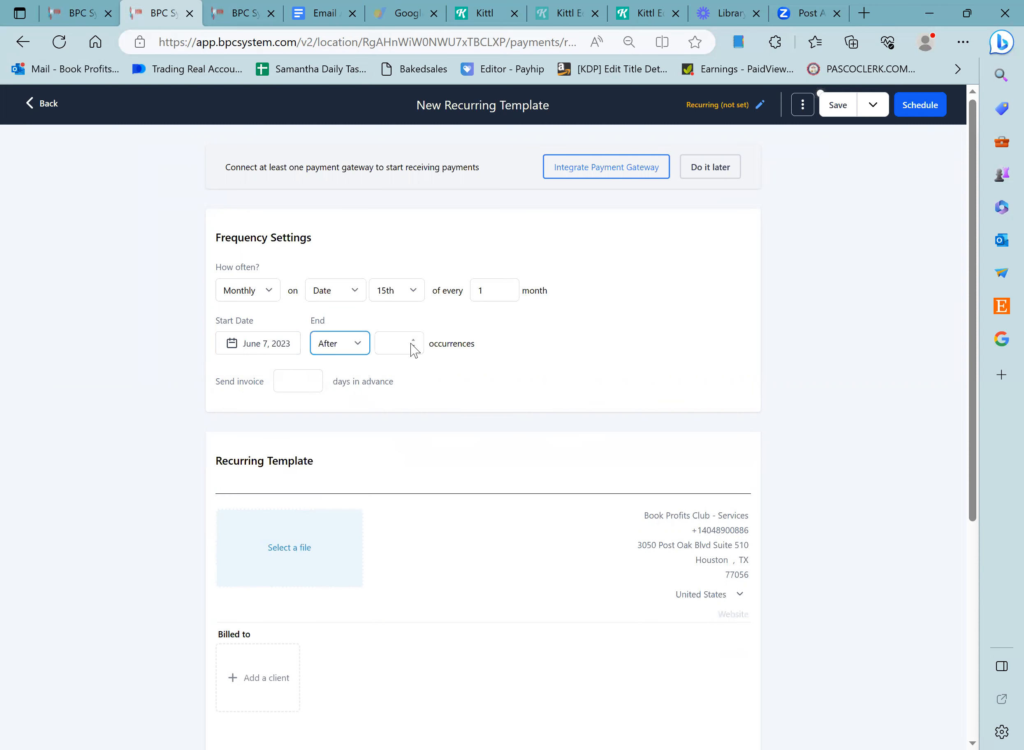
{"action": "left_click", "coordinate": [414, 342]}
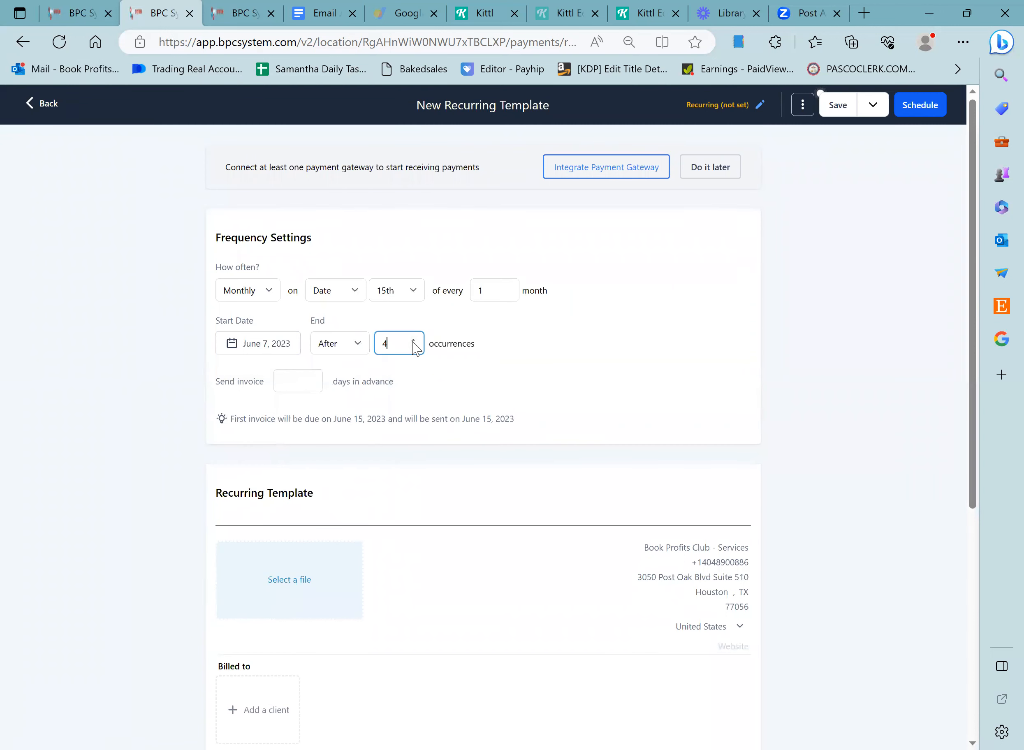
{"action": "left_click", "coordinate": [479, 397]}
- Try sending the recurring invoice 1 day in advance, and set it back to sending on the due date
{"action": "left_click", "coordinate": [312, 378]}
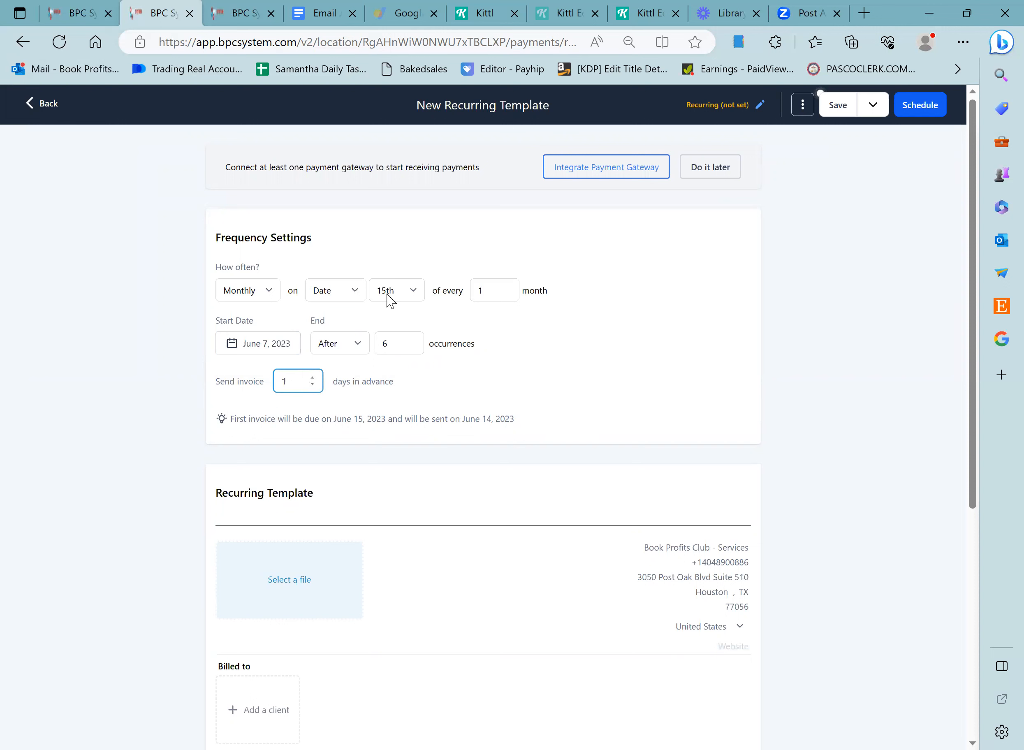
{"action": "left_click", "coordinate": [313, 384]}
{"action": "left_click", "coordinate": [479, 369]}
{"action": "left_click", "coordinate": [312, 378]}
{"action": "left_click", "coordinate": [312, 384]}
{"action": "left_click", "coordinate": [474, 369]}
{"action": "scroll", "coordinate": [467, 379], "scroll_direction": "down", "scroll_amount": 5}
{"action": "scroll", "coordinate": [351, 349], "scroll_direction": "down", "scroll_amount": 1}
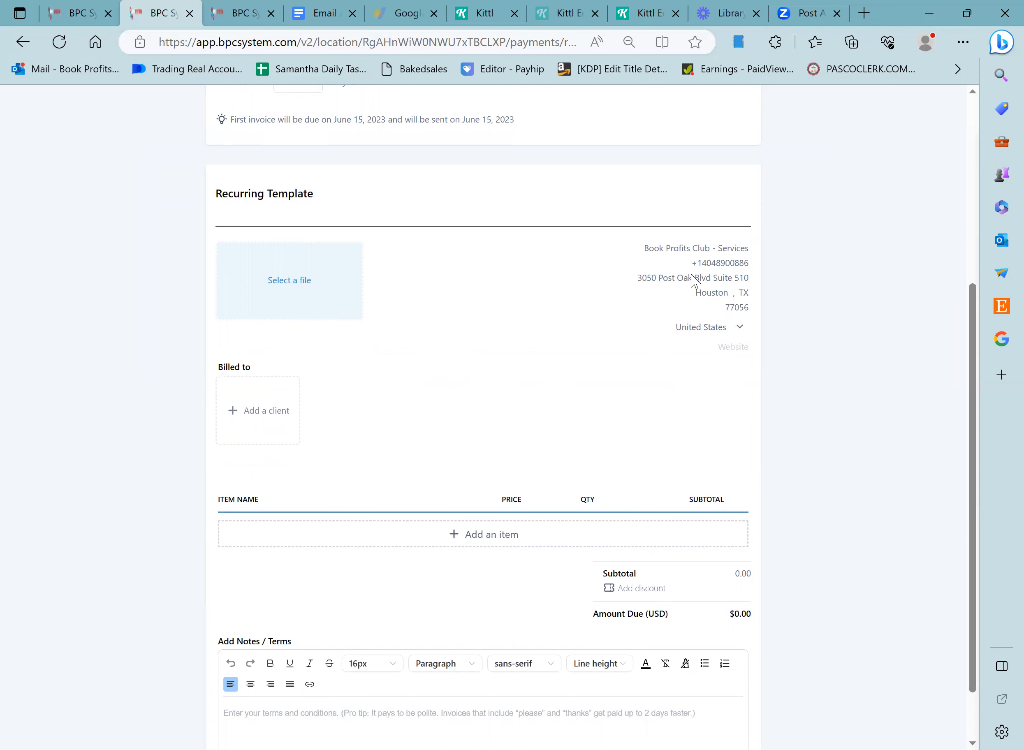
- Add an existing contact as the billed client on the recurring template
{"action": "scroll", "coordinate": [547, 371], "scroll_direction": "down", "scroll_amount": 1}
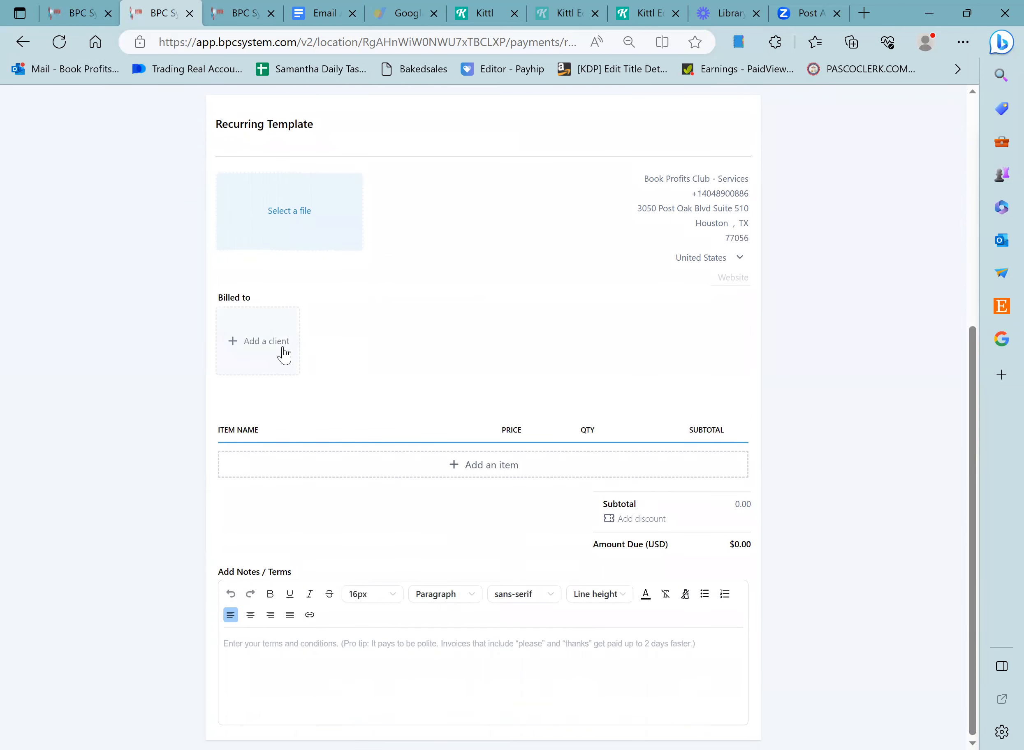
{"action": "left_click", "coordinate": [283, 351]}
{"action": "scroll", "coordinate": [306, 541], "scroll_direction": "down", "scroll_amount": 1}
{"action": "left_click", "coordinate": [303, 545]}
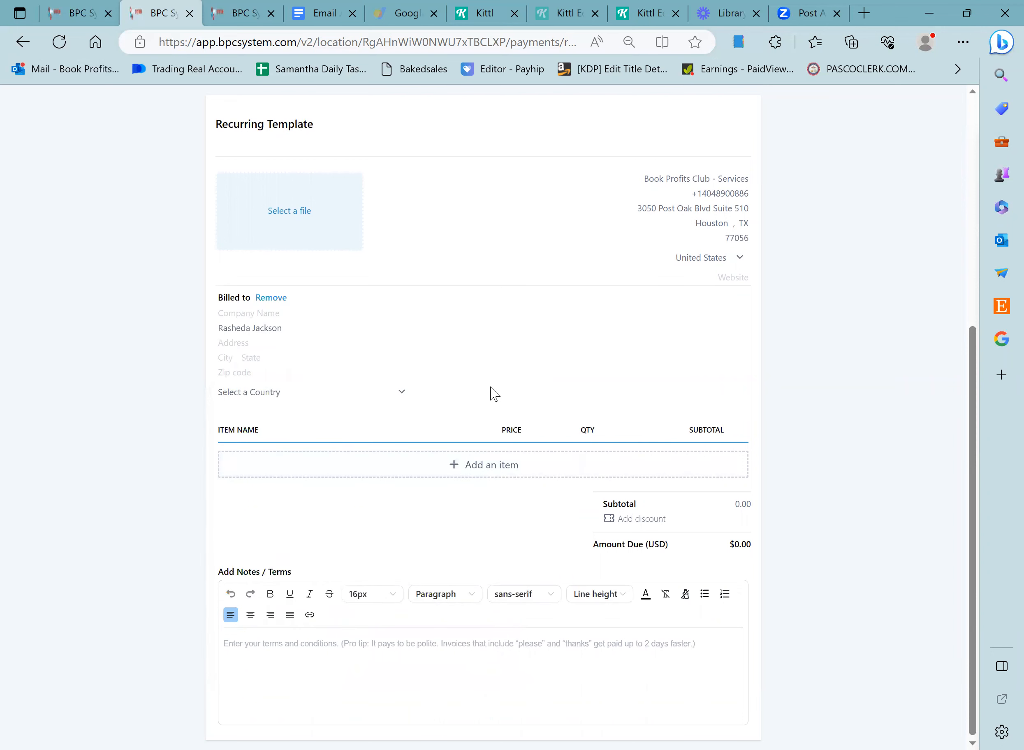
- Add the New Book product with its New Book price as an item on the recurring template
{"action": "left_click", "coordinate": [504, 464]}
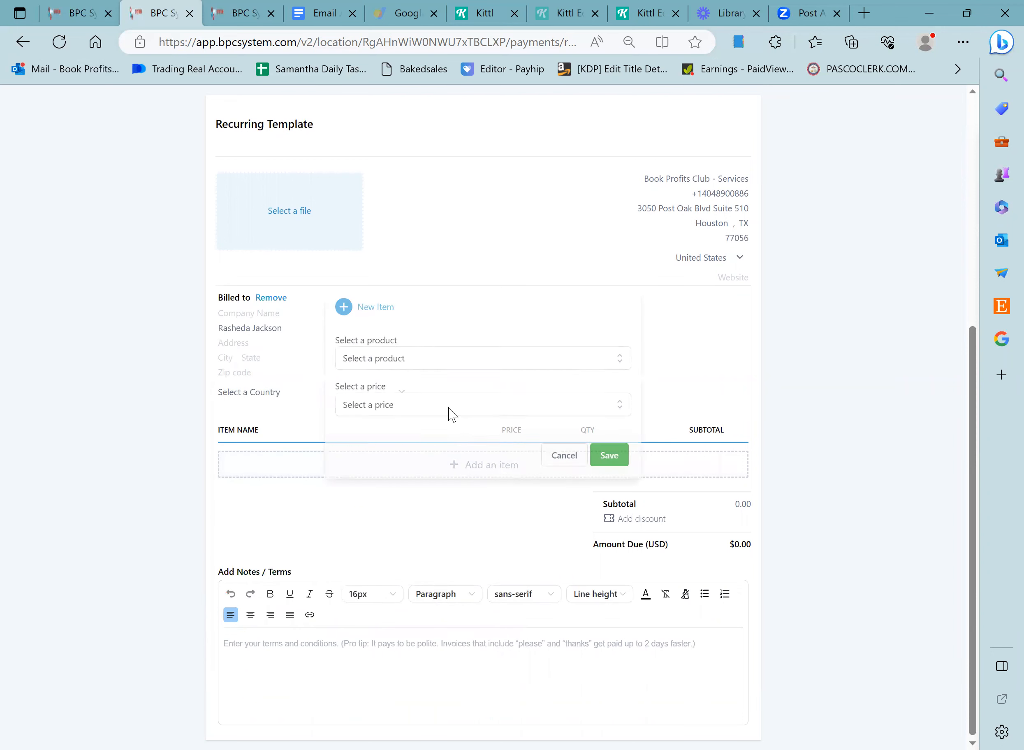
{"action": "left_click", "coordinate": [412, 365]}
{"action": "left_click", "coordinate": [400, 391]}
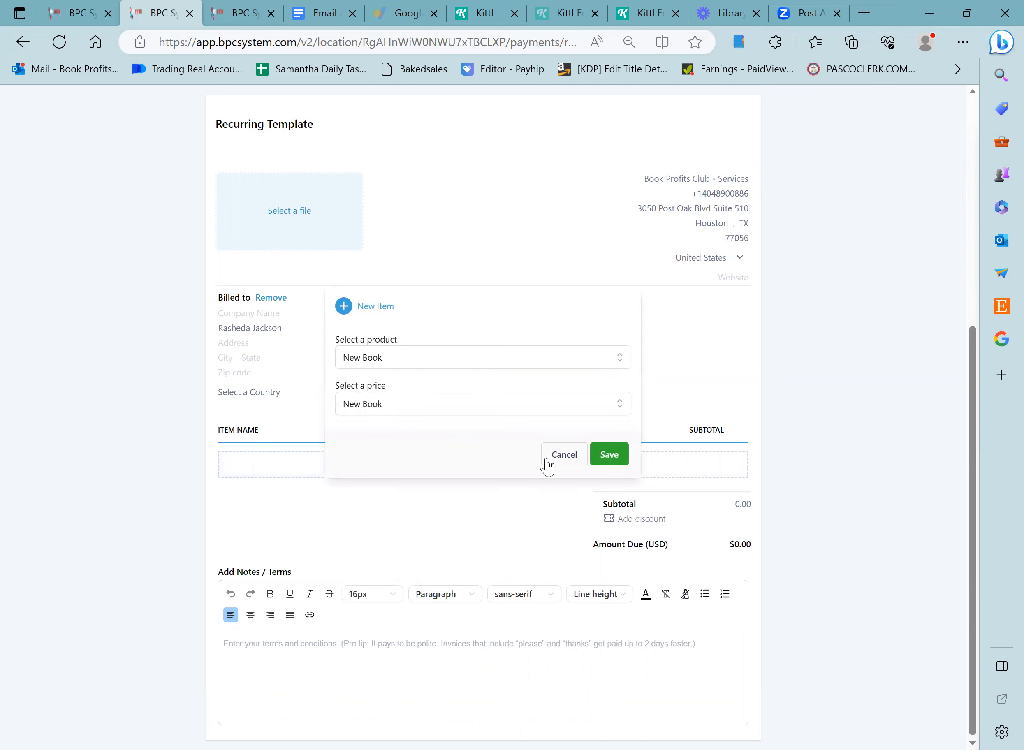
{"action": "left_click", "coordinate": [603, 457]}
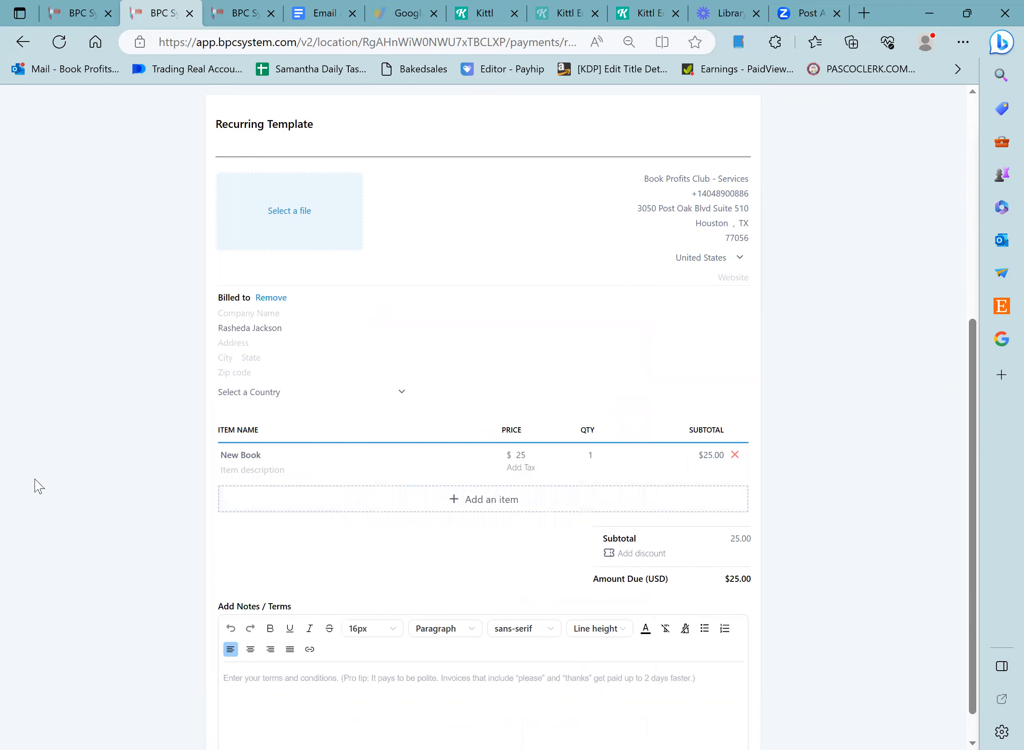
- Review the recurring template from the frequency settings down to the notes, and save it
{"action": "scroll", "coordinate": [389, 490], "scroll_direction": "up", "scroll_amount": 3}
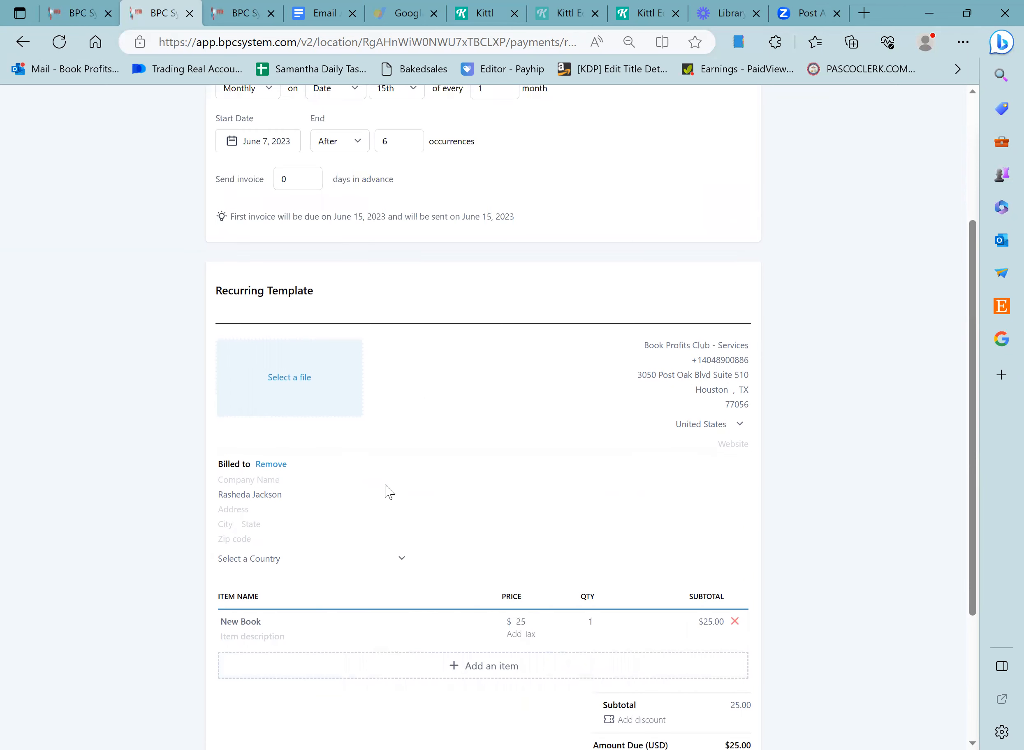
{"action": "scroll", "coordinate": [389, 492], "scroll_direction": "down", "scroll_amount": 5}
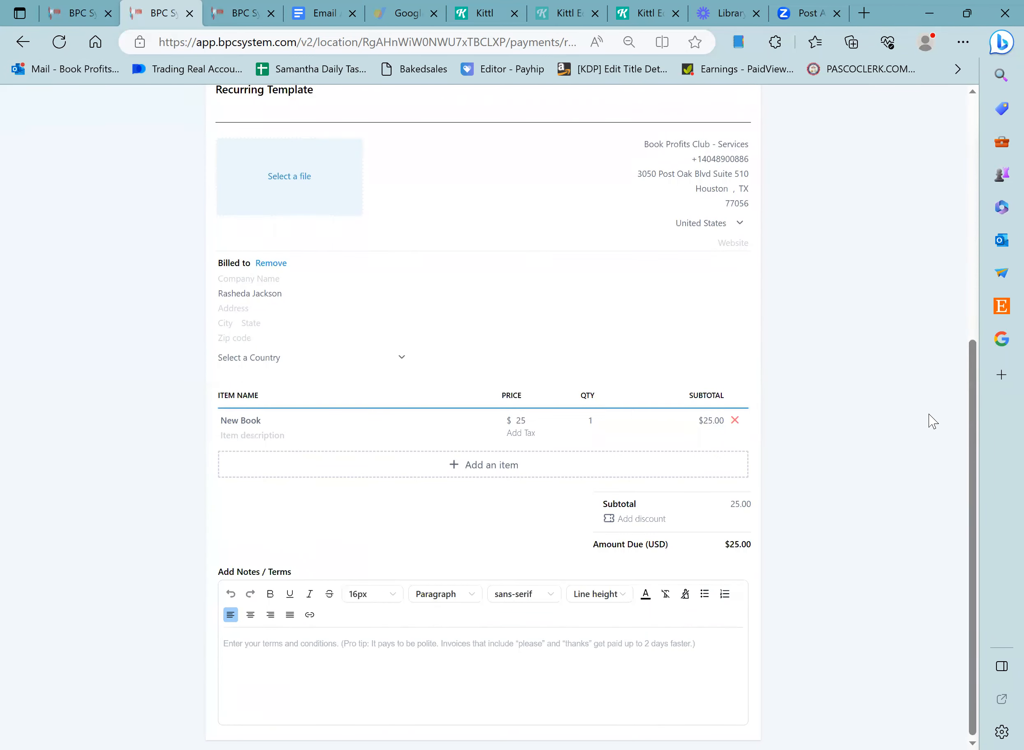
{"action": "scroll", "coordinate": [921, 432], "scroll_direction": "up", "scroll_amount": 7}
{"action": "scroll", "coordinate": [576, 535], "scroll_direction": "down", "scroll_amount": 7}
{"action": "scroll", "coordinate": [415, 563], "scroll_direction": "up", "scroll_amount": 5}
{"action": "scroll", "coordinate": [775, 379], "scroll_direction": "up", "scroll_amount": 8}
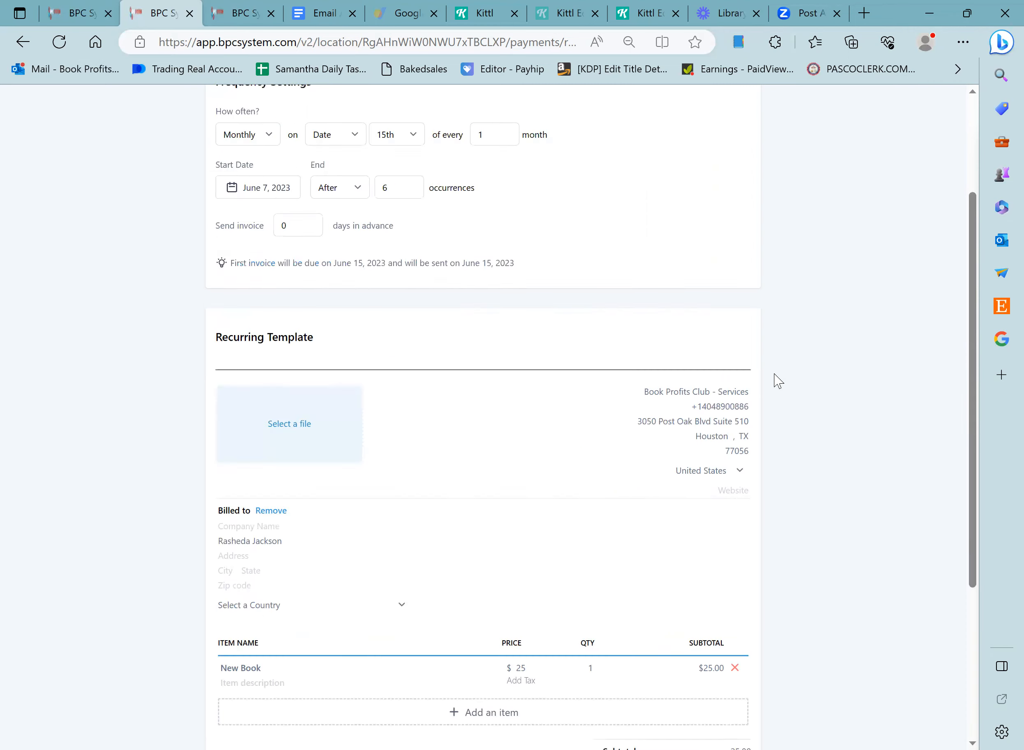
{"action": "left_click", "coordinate": [828, 107]}
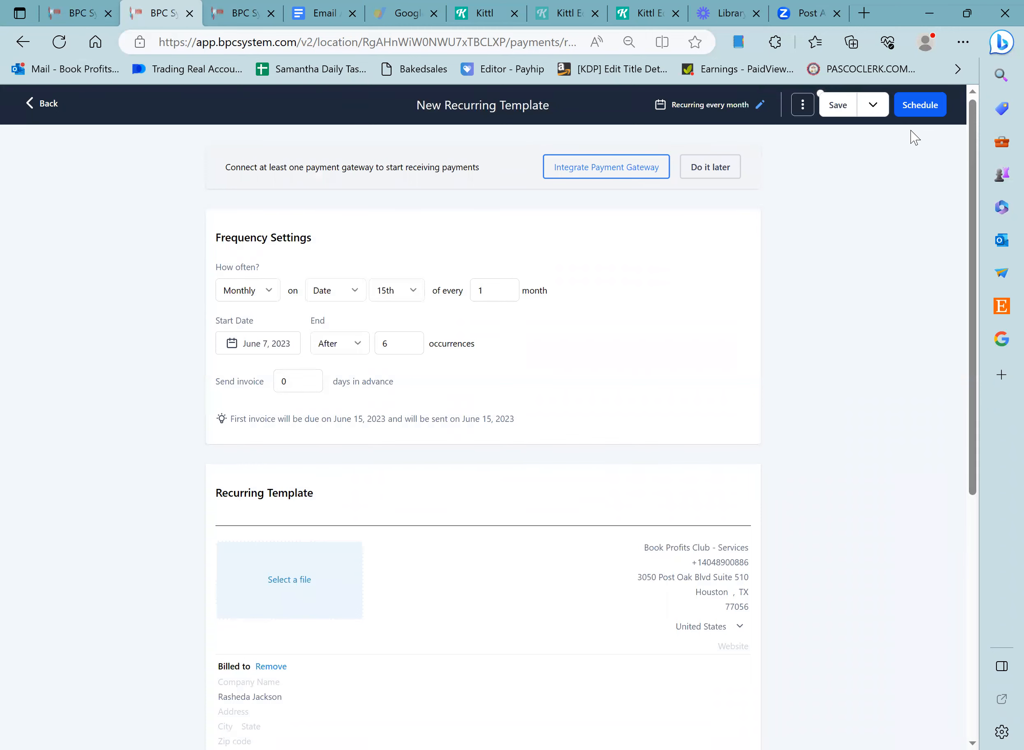
- Open the recurring invoice's scheduling options, switch auto payment off, and cancel without scheduling
{"action": "left_click", "coordinate": [921, 105]}
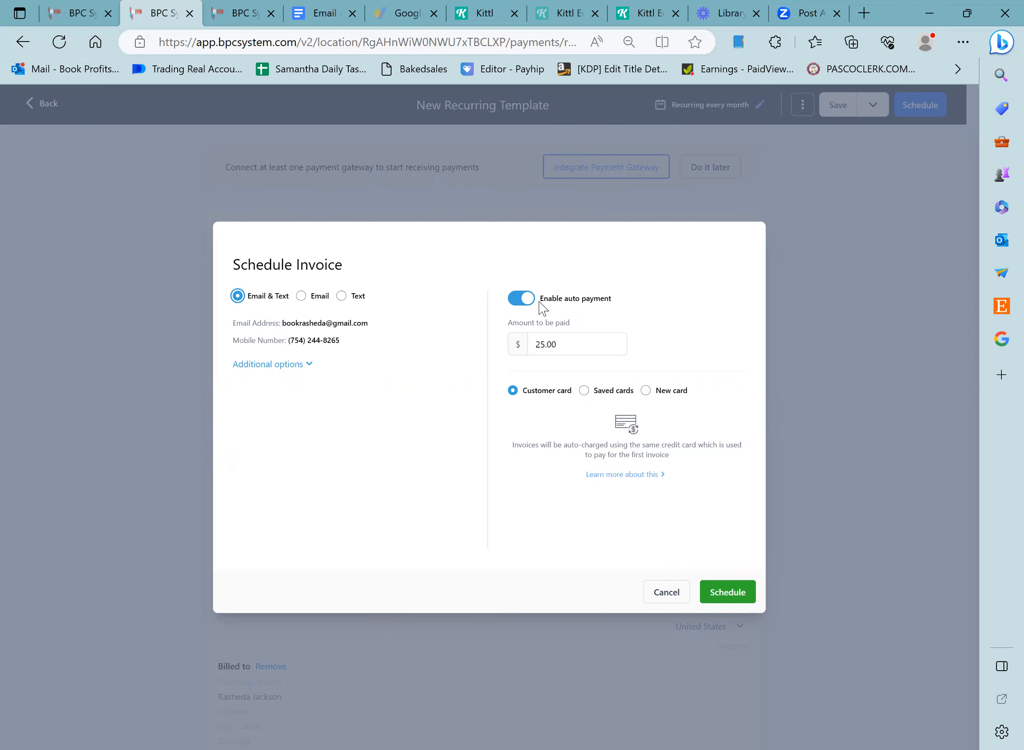
{"action": "left_click", "coordinate": [524, 300]}
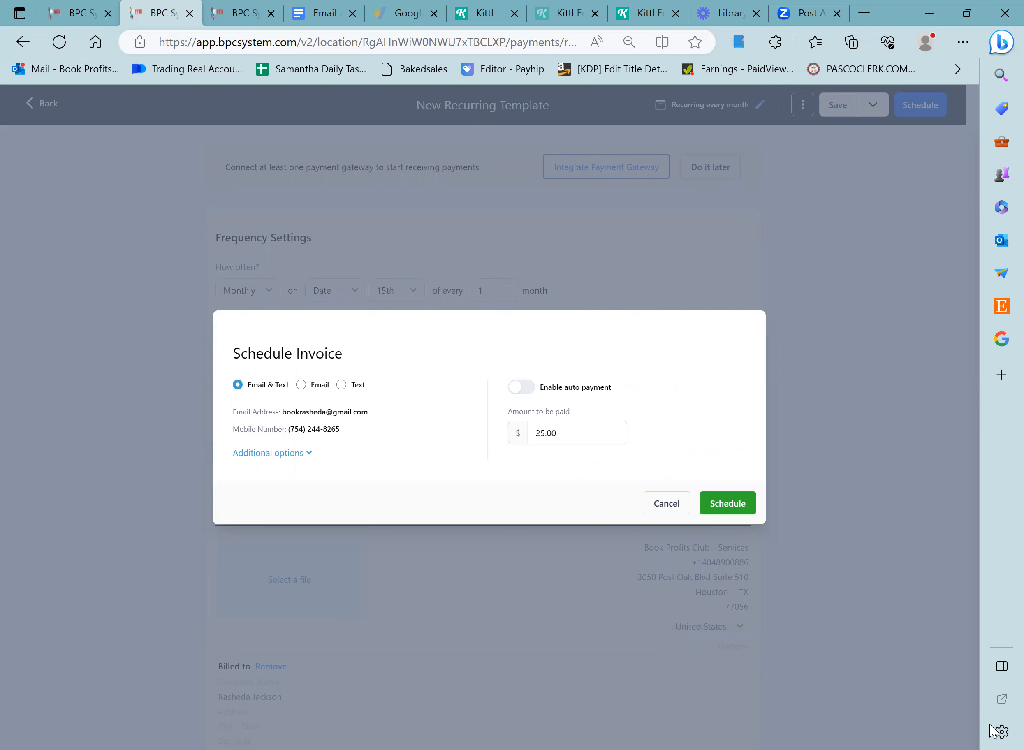
{"action": "left_click", "coordinate": [664, 503]}
- Look over the recurring template once more and return to the list of recurring templates
{"action": "scroll", "coordinate": [666, 442], "scroll_direction": "down", "scroll_amount": 5}
{"action": "scroll", "coordinate": [667, 446], "scroll_direction": "up", "scroll_amount": 8}
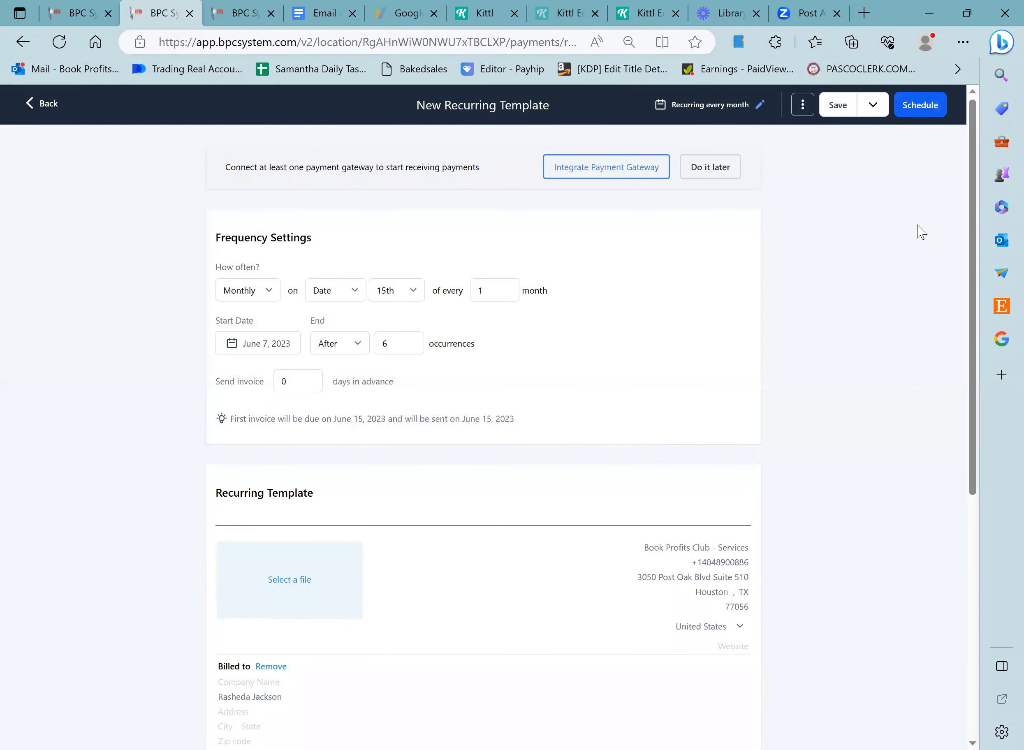
{"action": "scroll", "coordinate": [483, 152], "scroll_direction": "down", "scroll_amount": 7}
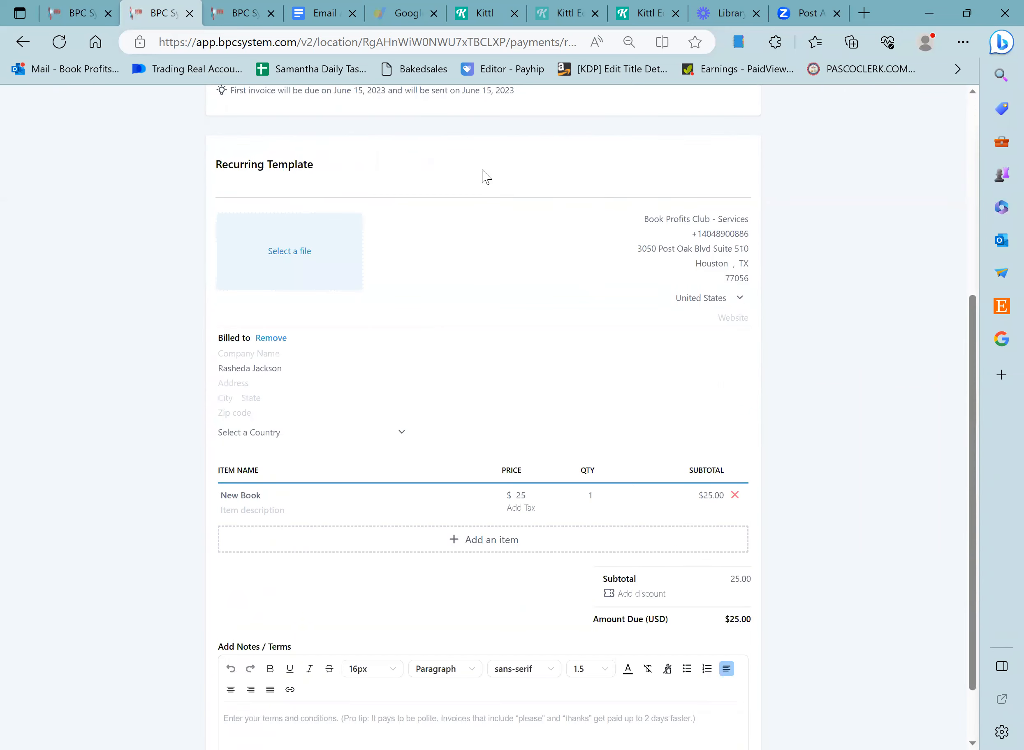
{"action": "scroll", "coordinate": [561, 448], "scroll_direction": "up", "scroll_amount": 8}
{"action": "scroll", "coordinate": [531, 415], "scroll_direction": "down", "scroll_amount": 4}
{"action": "scroll", "coordinate": [513, 406], "scroll_direction": "up", "scroll_amount": 4}
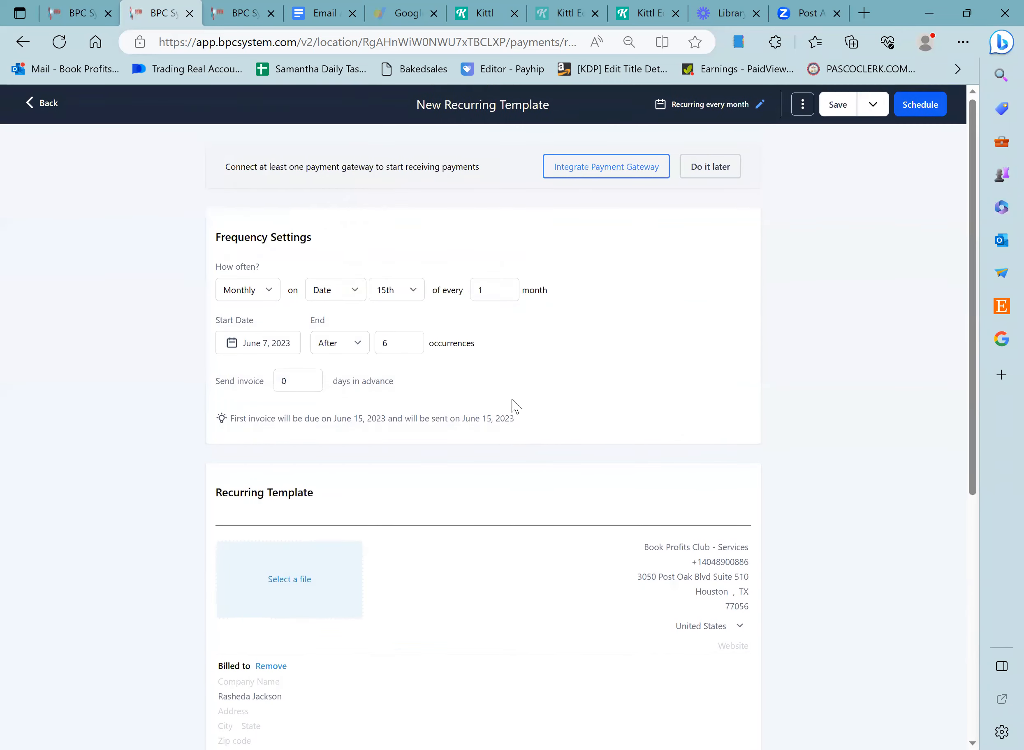
{"action": "left_click", "coordinate": [46, 111]}
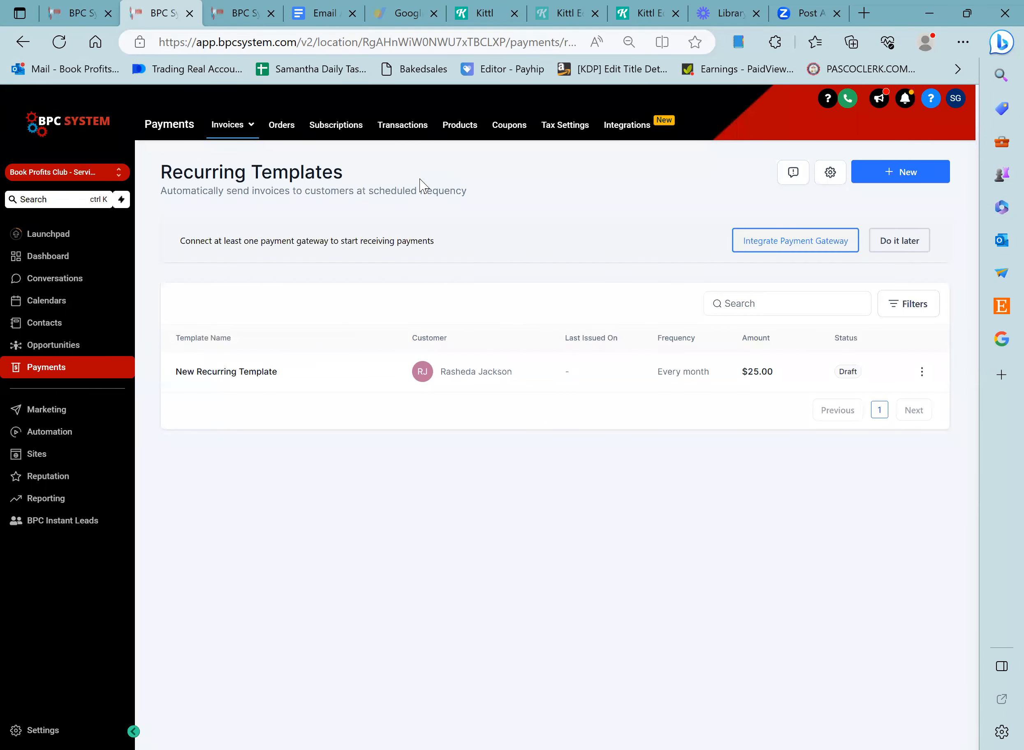
- Show the available actions for the New Recurring Template draft in the list
{"action": "left_click", "coordinate": [923, 372]}
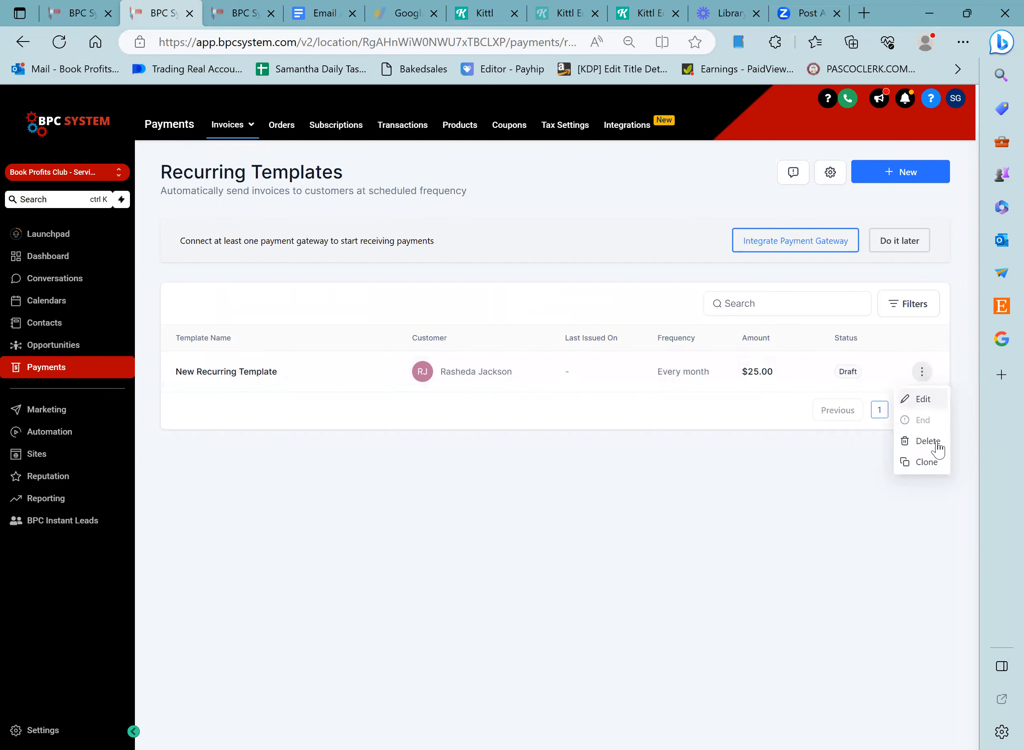